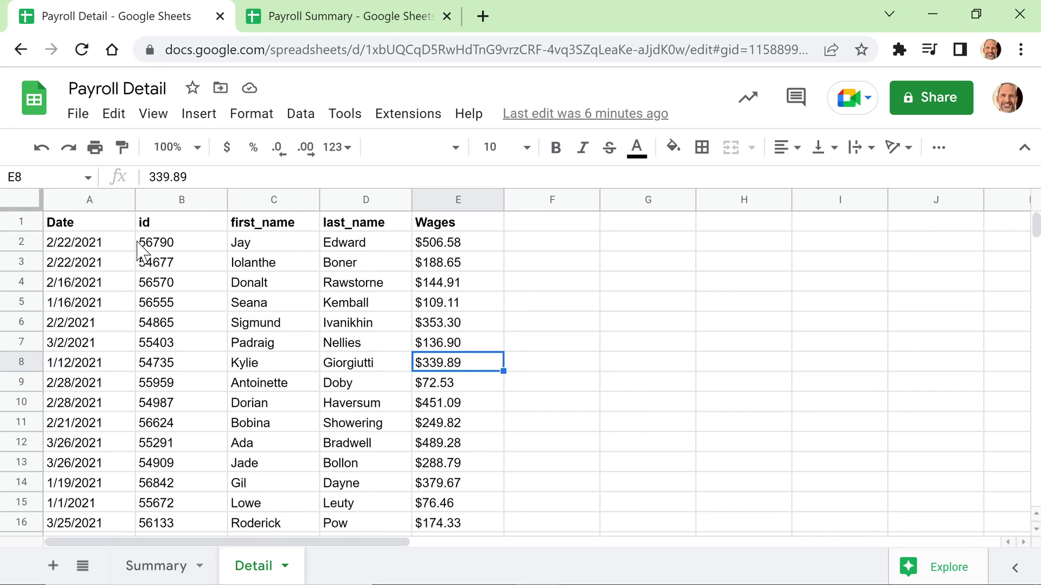
# Select the entire Wages column E on the Detail sheet and open the Data menu
pyautogui.moveTo(123, 243); pyautogui.dragTo(341, 411)
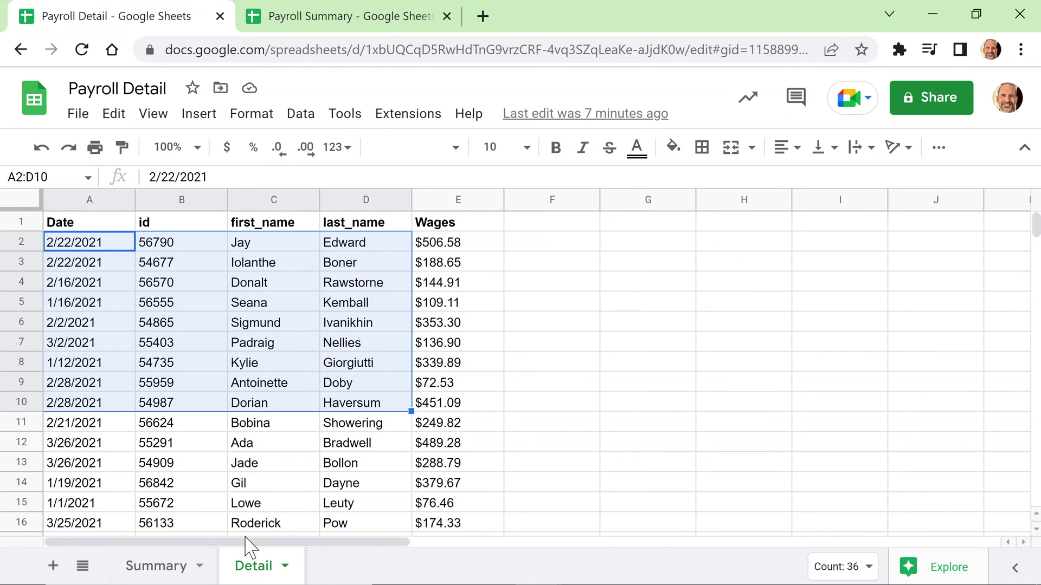
pyautogui.press('Down')
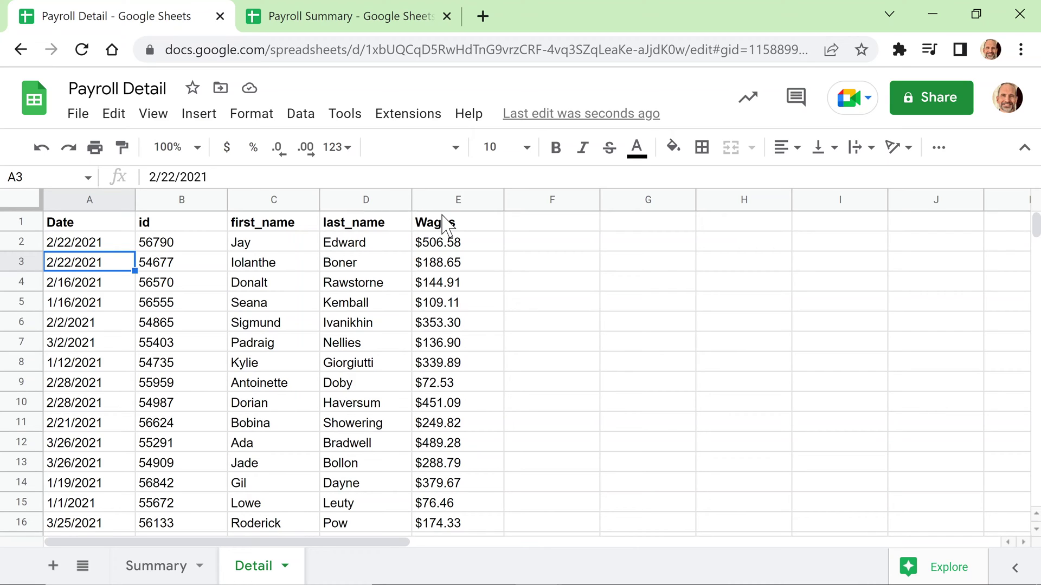
pyautogui.click(447, 245)
pyautogui.moveTo(450, 251); pyautogui.dragTo(451, 265)
pyautogui.click(444, 197)
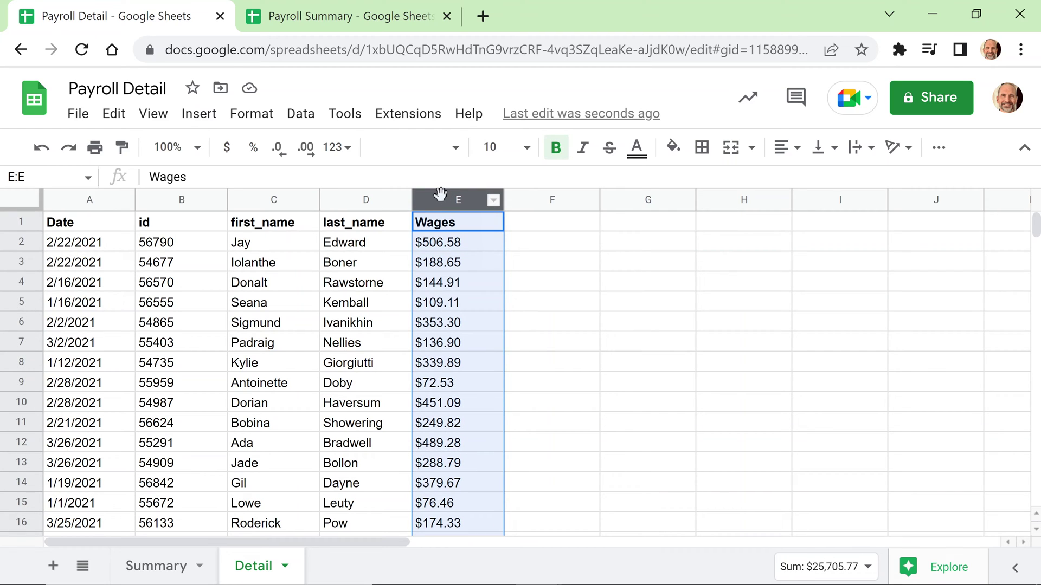
pyautogui.click(294, 115)
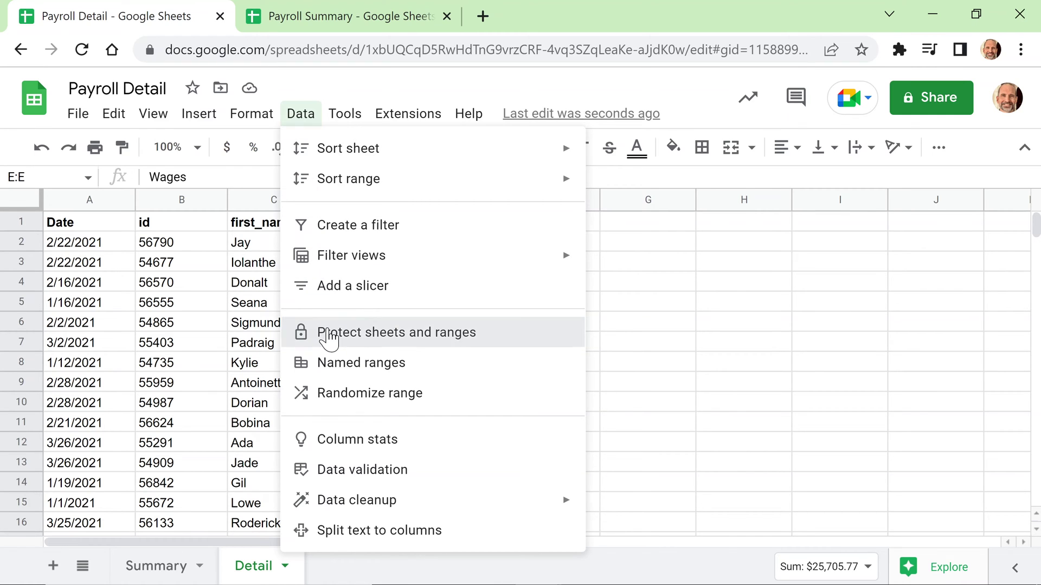
# Start protecting the Wages column, cancel it, and bring up the Detail tab's options
pyautogui.click(329, 334)
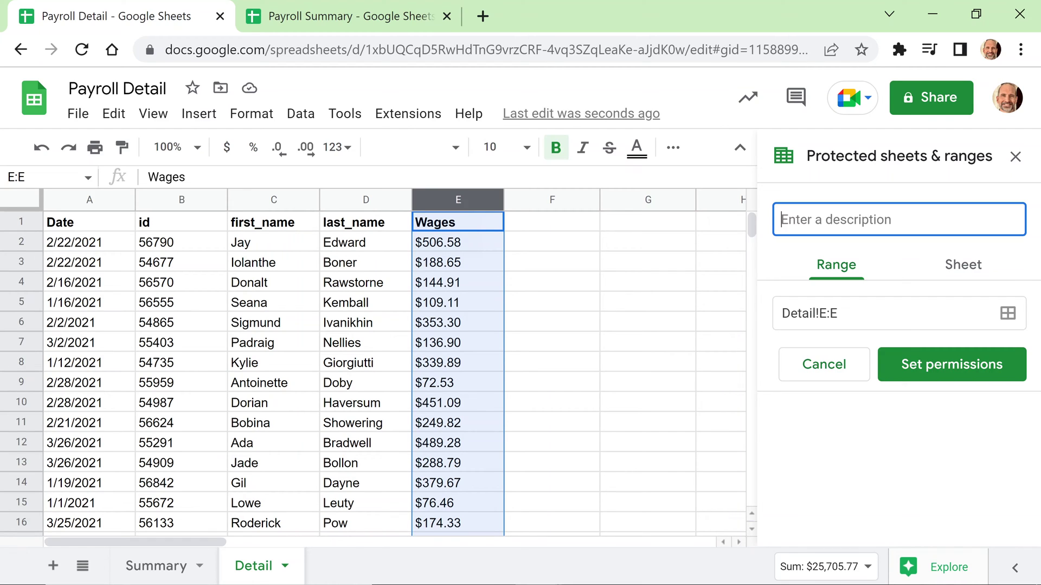
pyautogui.click(828, 370)
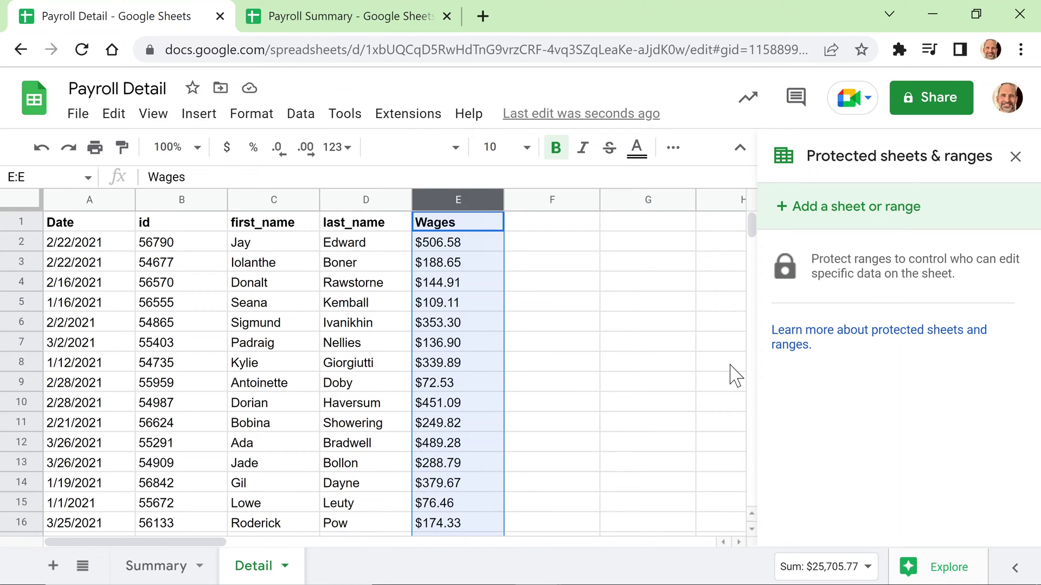
pyautogui.click(284, 566)
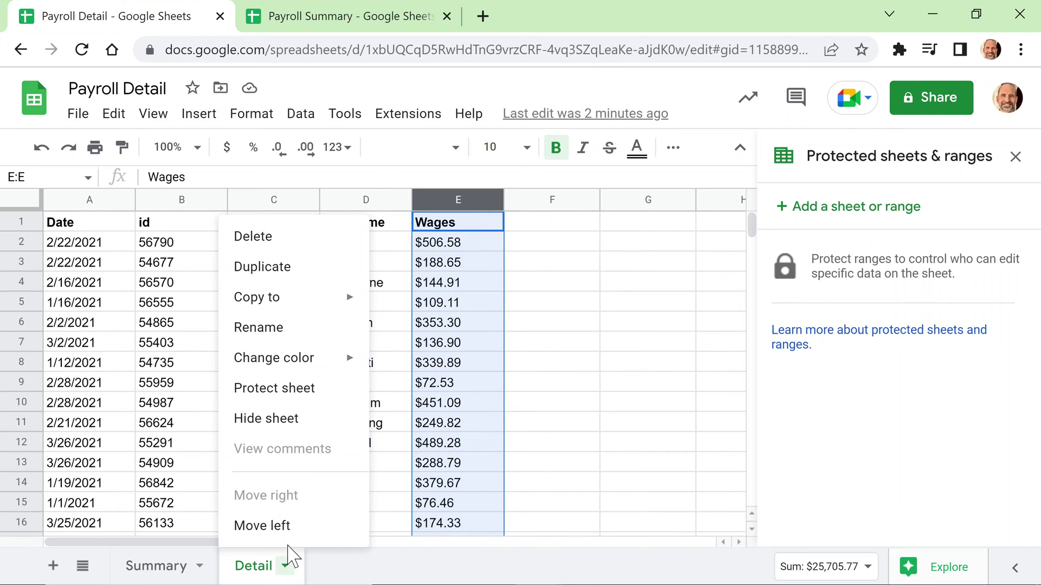
# Hide the Detail sheet, unhide it from All Sheets, and select cell E5
pyautogui.click(282, 420)
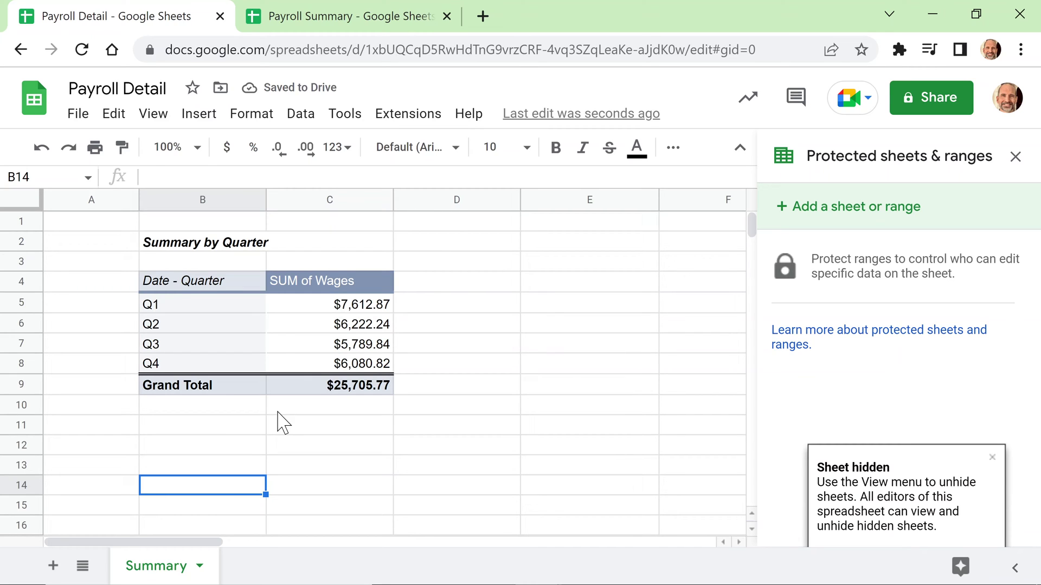
pyautogui.click(82, 567)
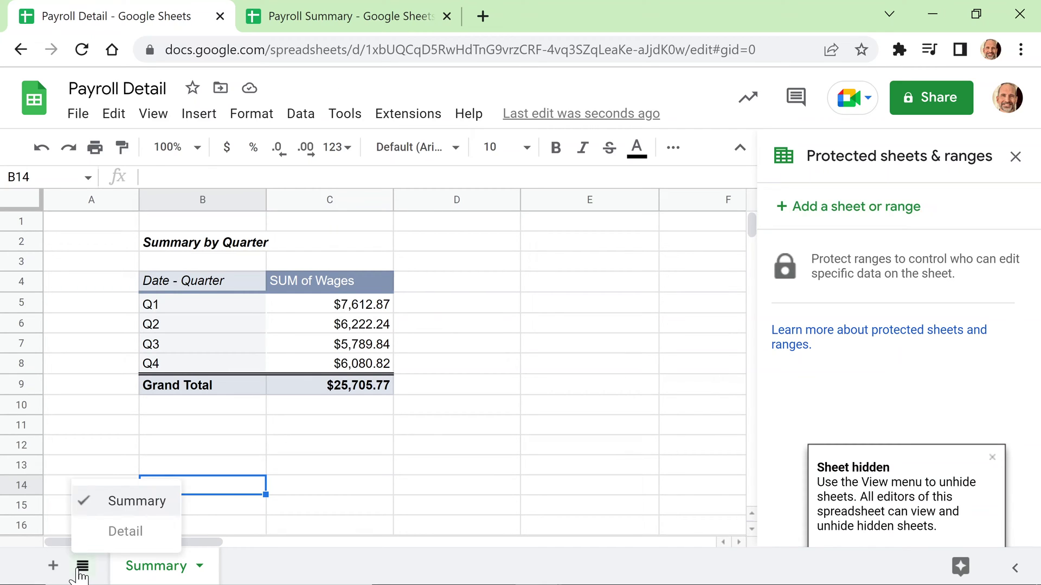
pyautogui.click(154, 530)
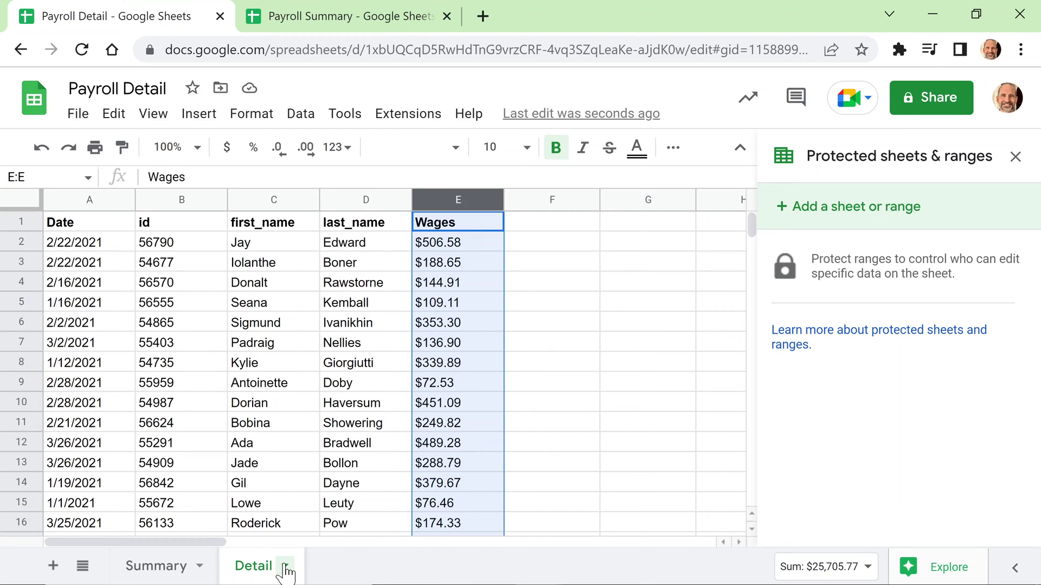
pyautogui.click(470, 304)
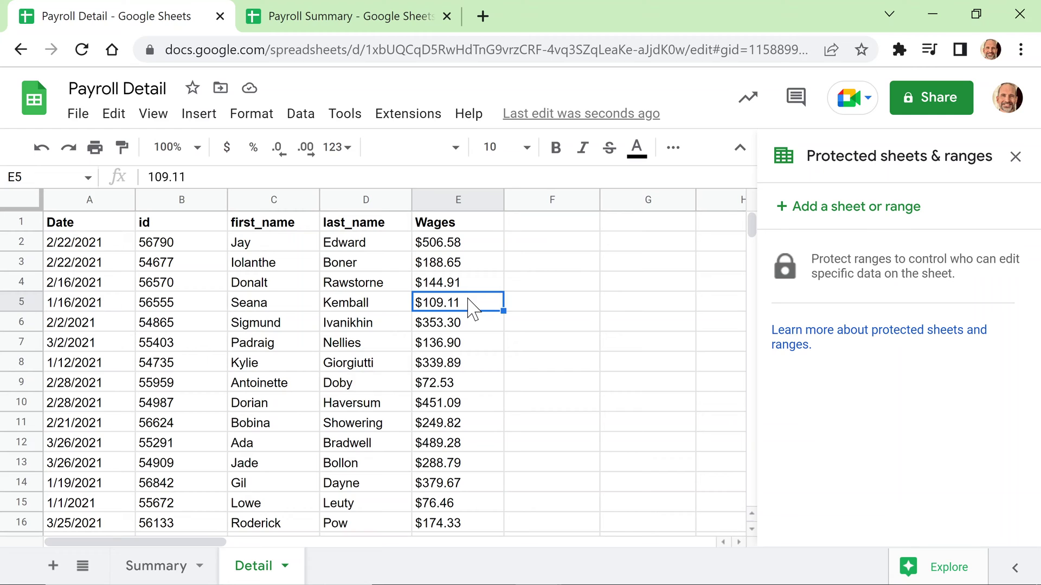
pyautogui.press('Down')
pyautogui.press('Down')
pyautogui.moveTo(103, 224); pyautogui.dragTo(461, 434)
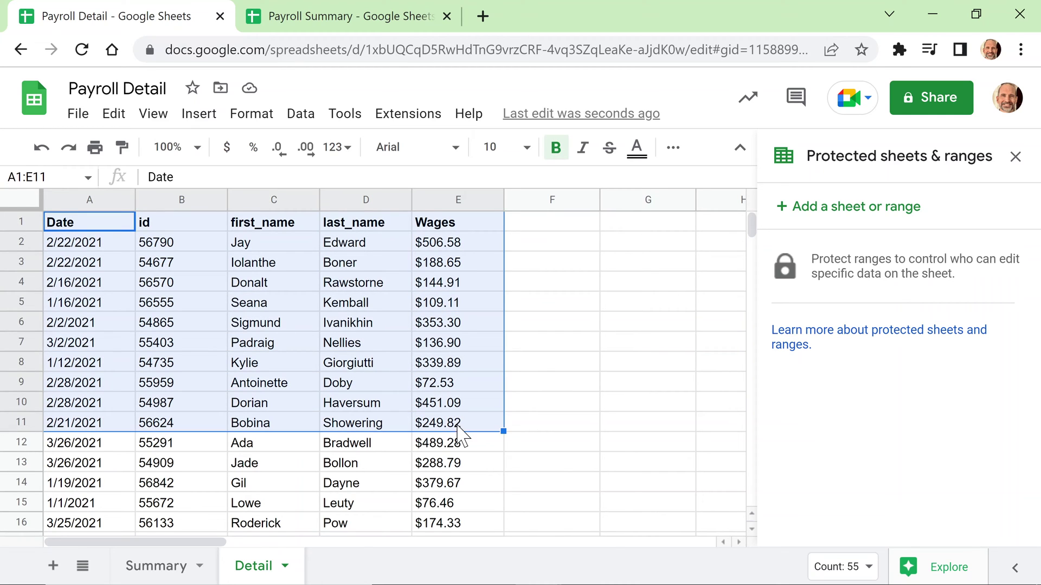
pyautogui.click(441, 370)
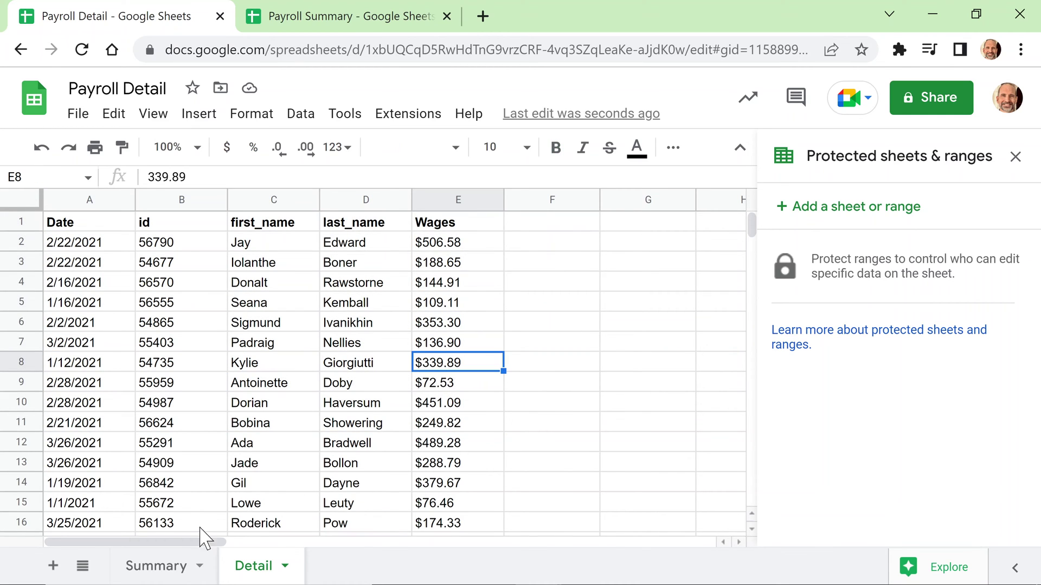
pyautogui.click(150, 569)
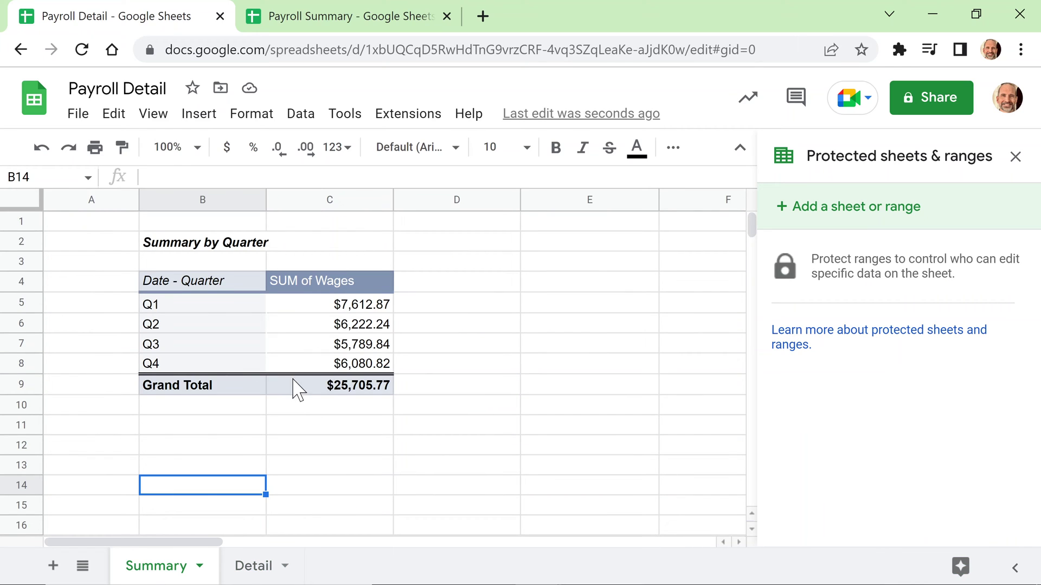
pyautogui.click(207, 310)
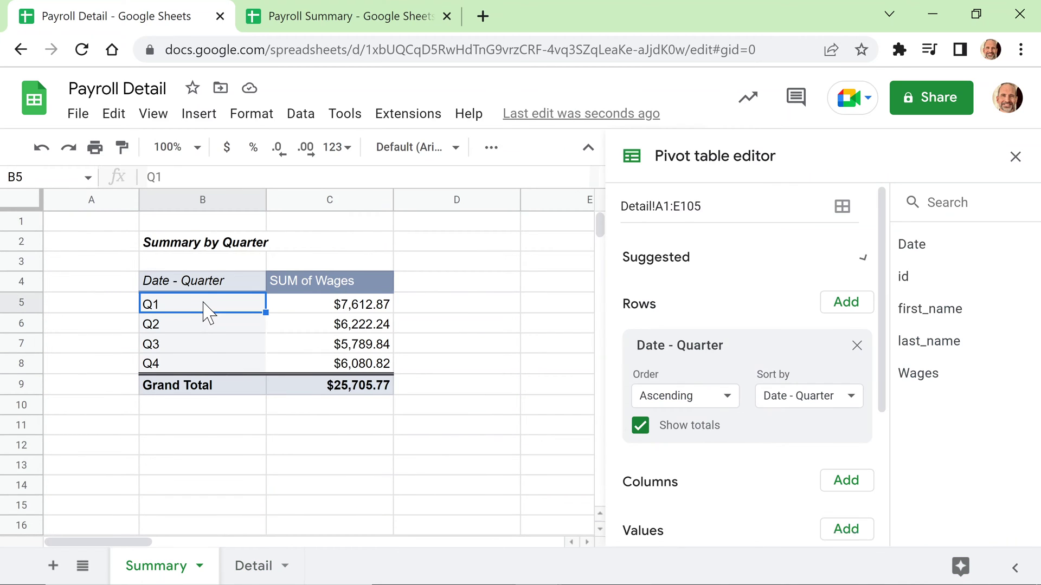
pyautogui.click(212, 330)
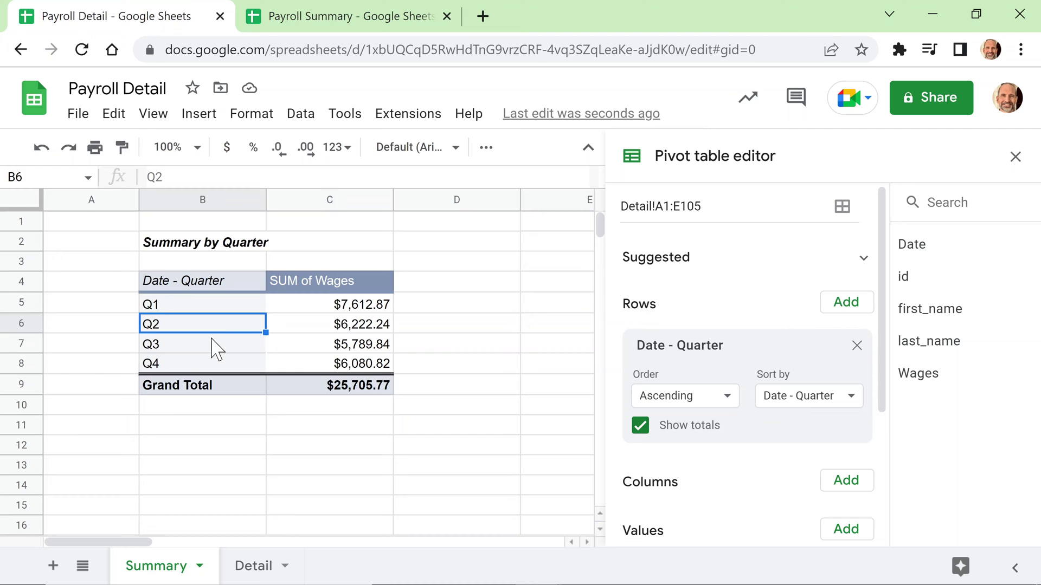
pyautogui.click(212, 345)
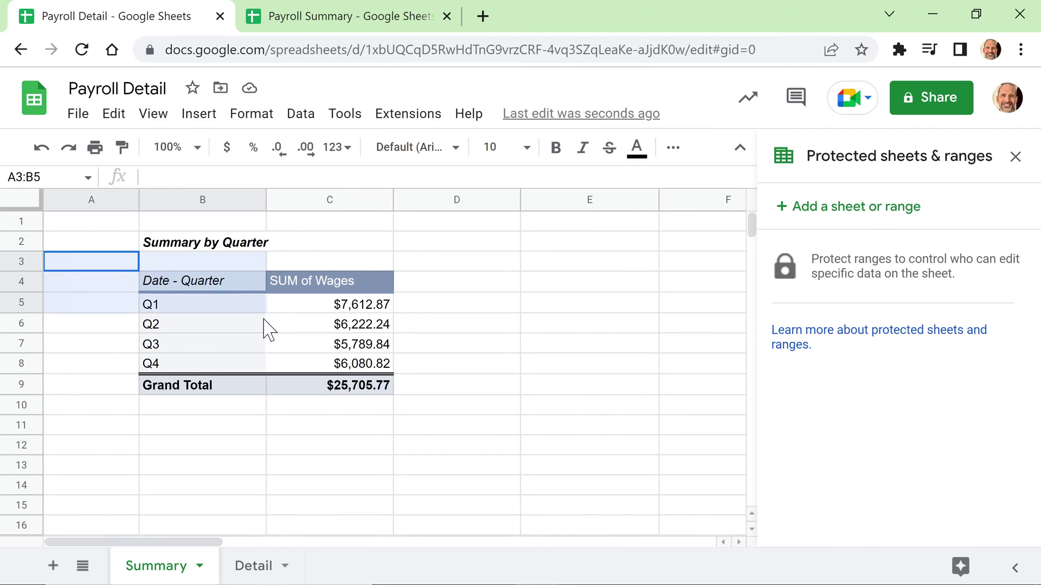
pyautogui.moveTo(266, 327); pyautogui.dragTo(417, 420)
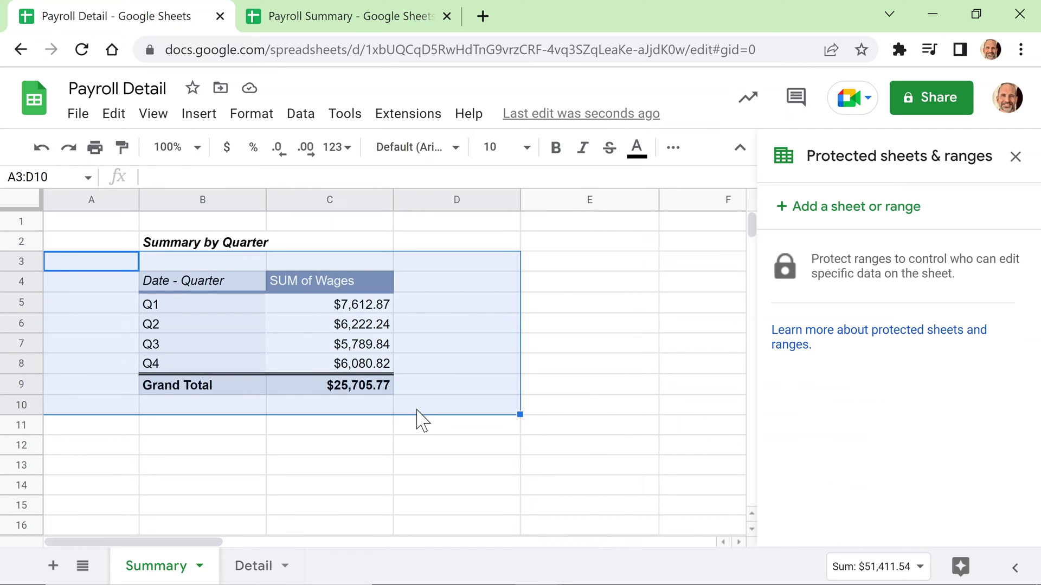
pyautogui.click(269, 564)
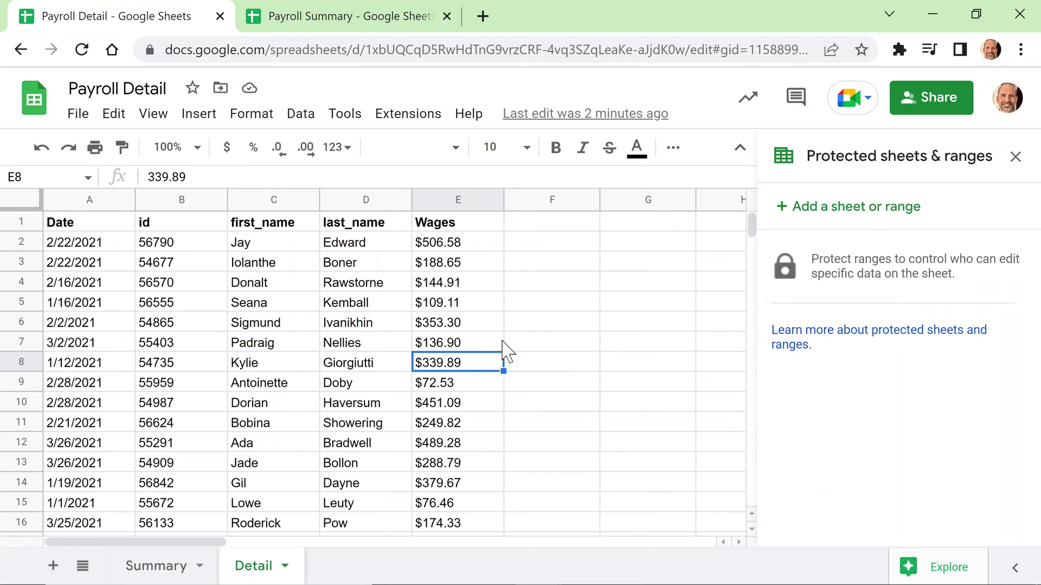
# Remove the coworker's access to Payroll Detail in the Share dialog and save
pyautogui.click(941, 103)
pyautogui.moveTo(412, 274)
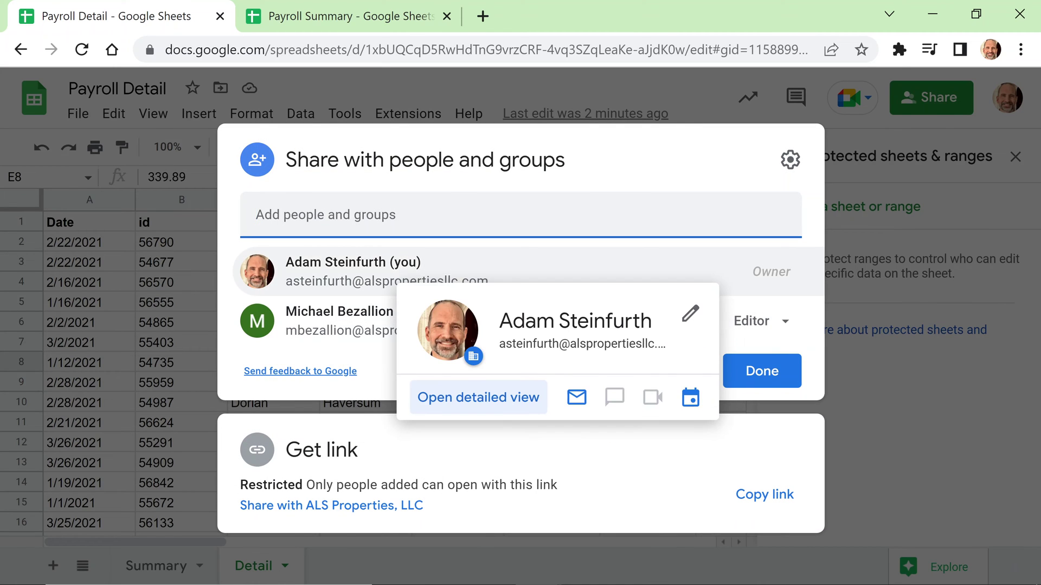
pyautogui.moveTo(425, 321)
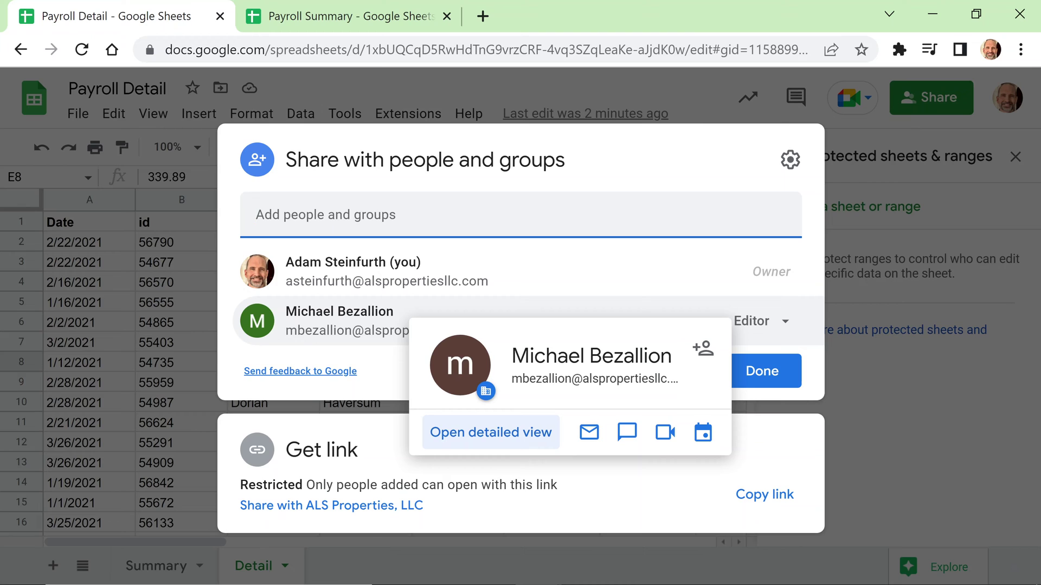
pyautogui.click(764, 324)
pyautogui.scroll(-3, 780, 412)
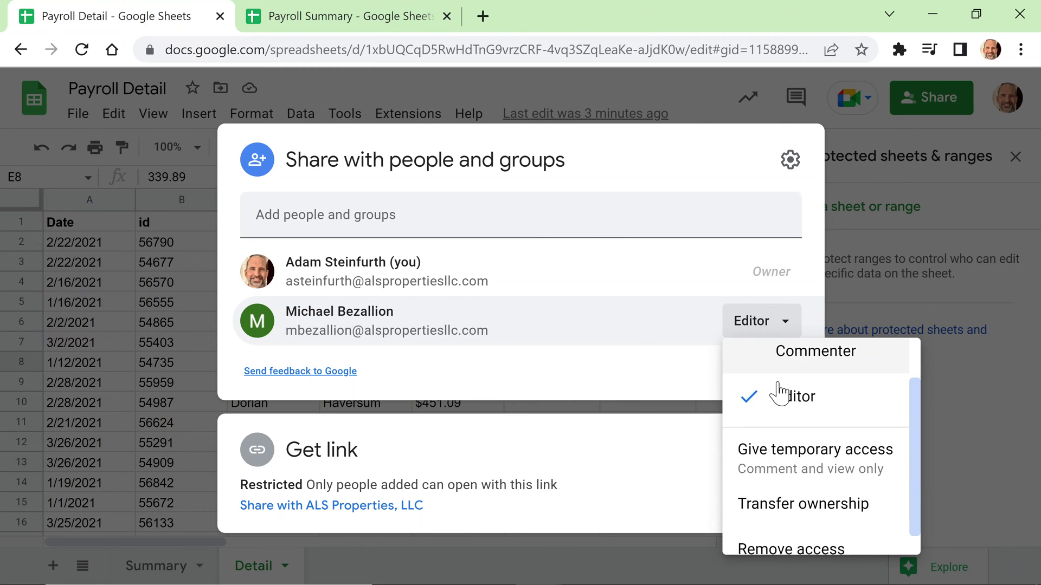
pyautogui.click(786, 536)
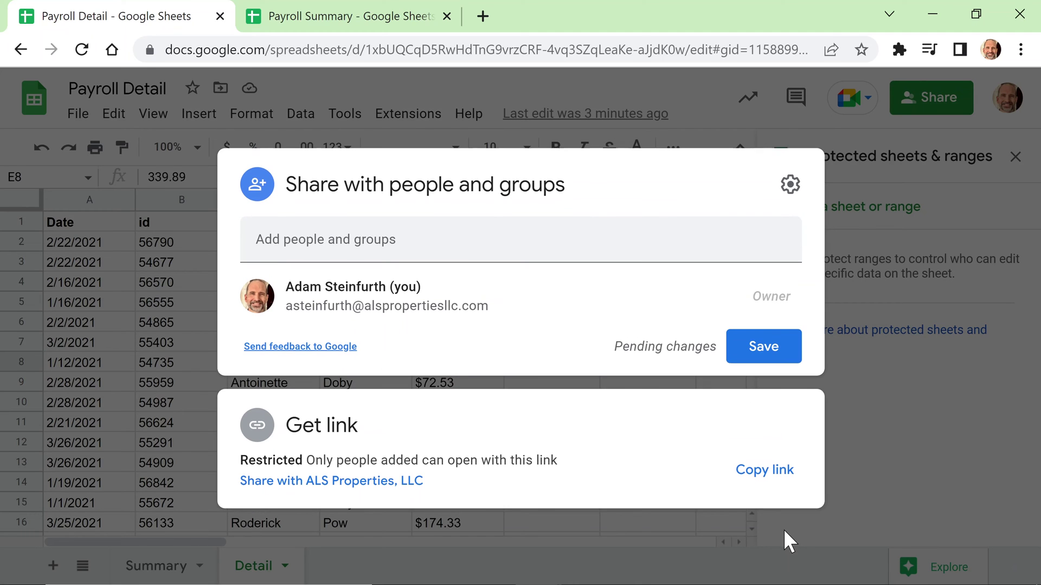
pyautogui.click(762, 353)
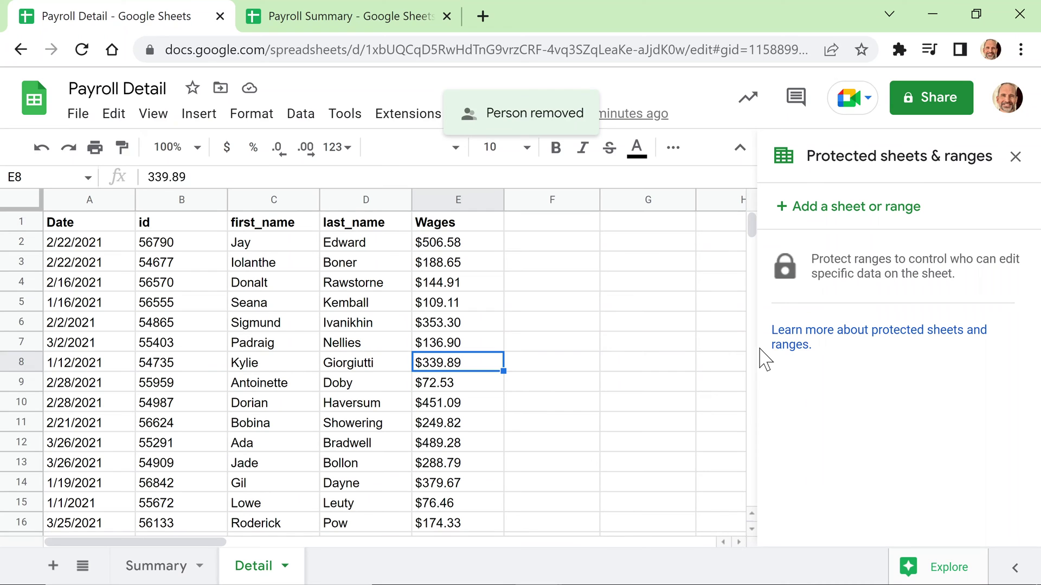
# Reopen Payroll Detail's sharing settings and expand the link access details
pyautogui.click(941, 86)
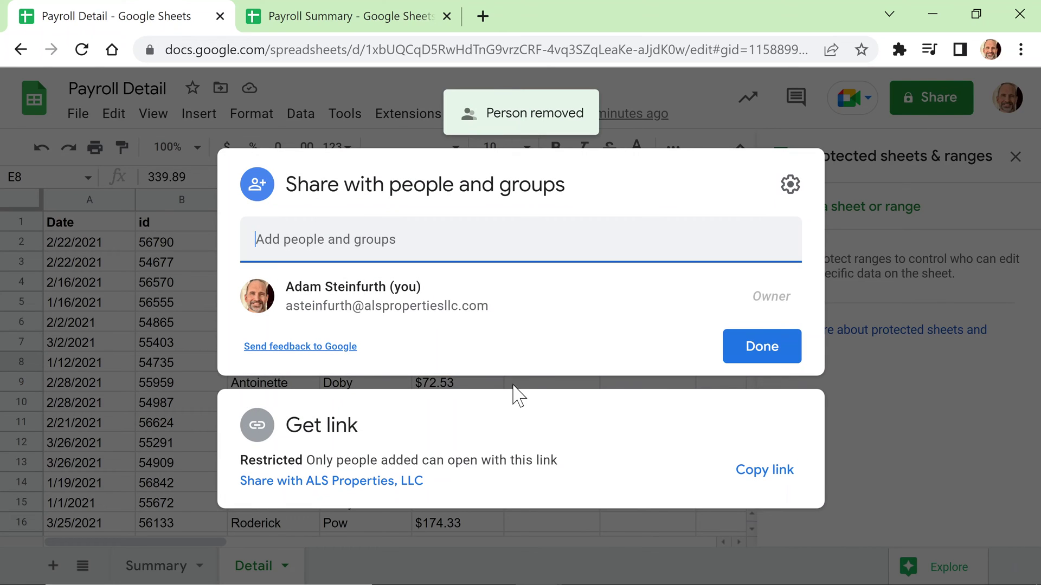
pyautogui.moveTo(324, 460); pyautogui.dragTo(455, 460)
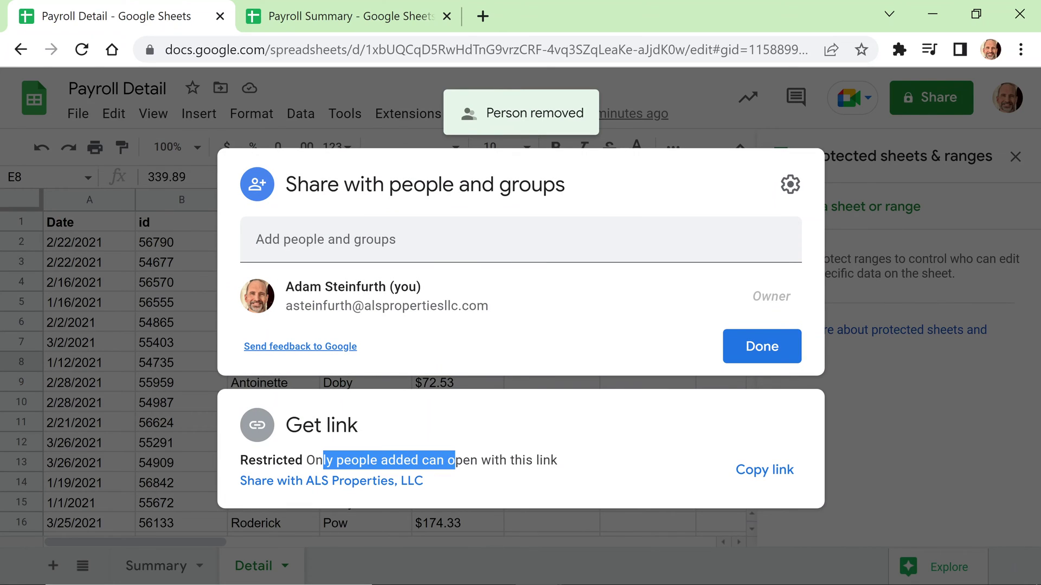
pyautogui.click(457, 475)
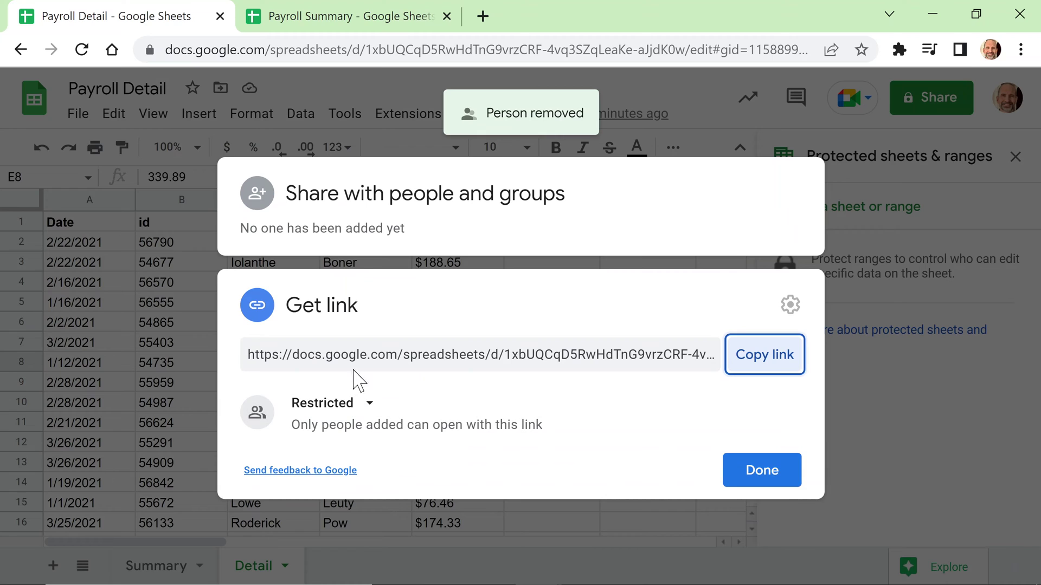
# Set Payroll Detail's link access back to Restricted and close the sharing settings
pyautogui.click(432, 218)
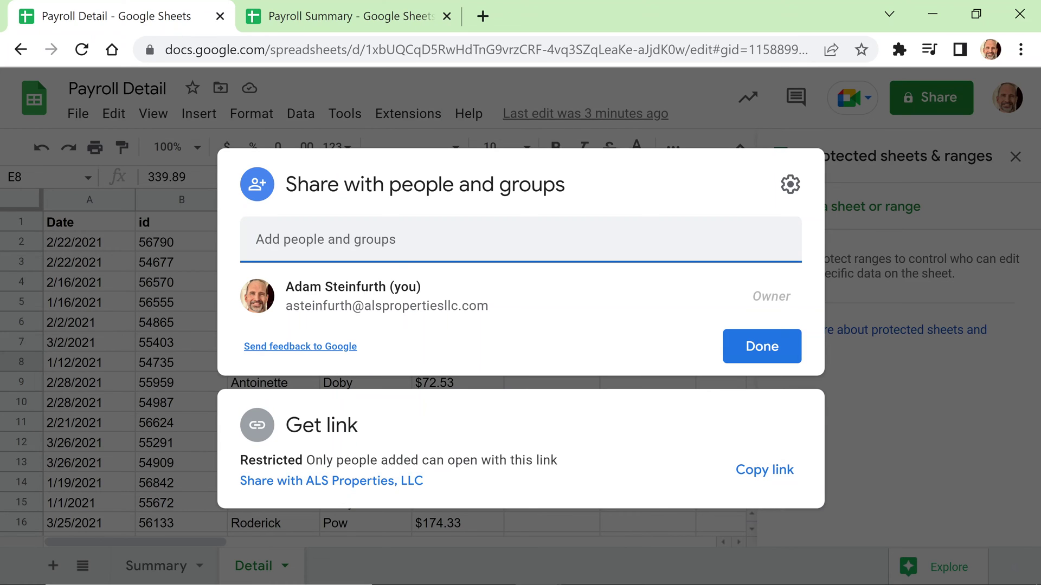
pyautogui.click(373, 484)
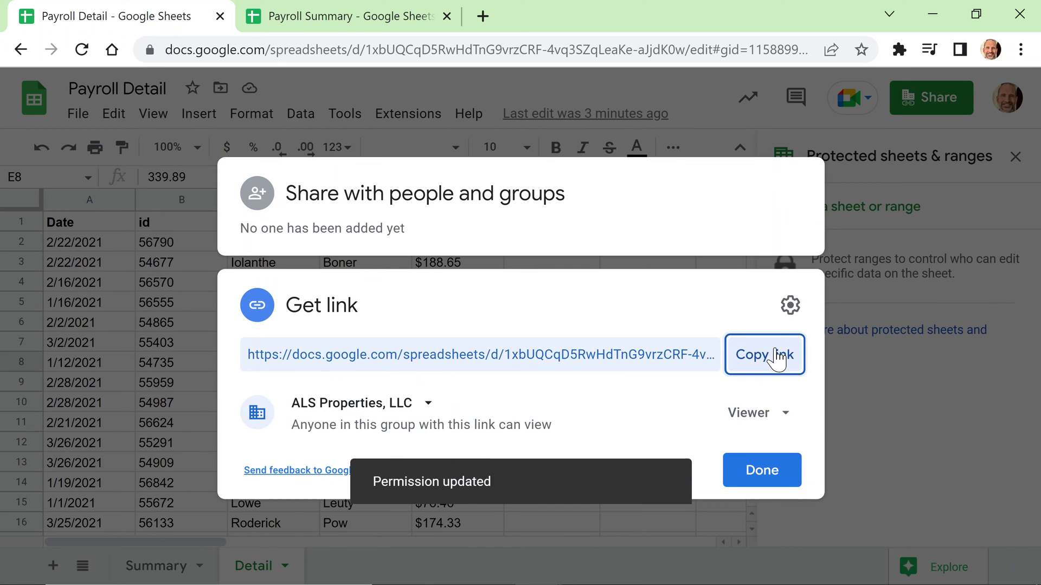
pyautogui.click(407, 407)
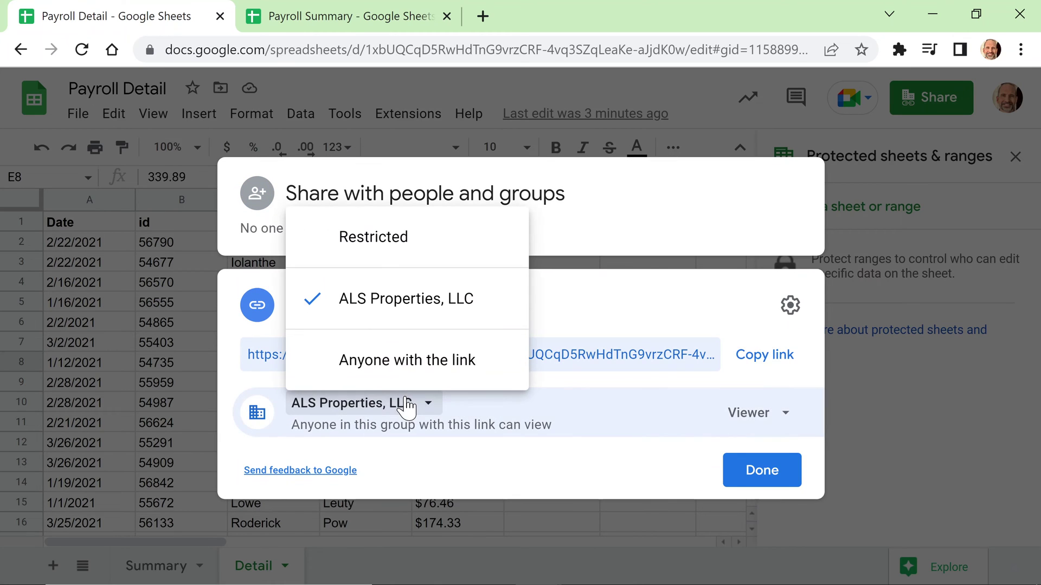
pyautogui.click(394, 247)
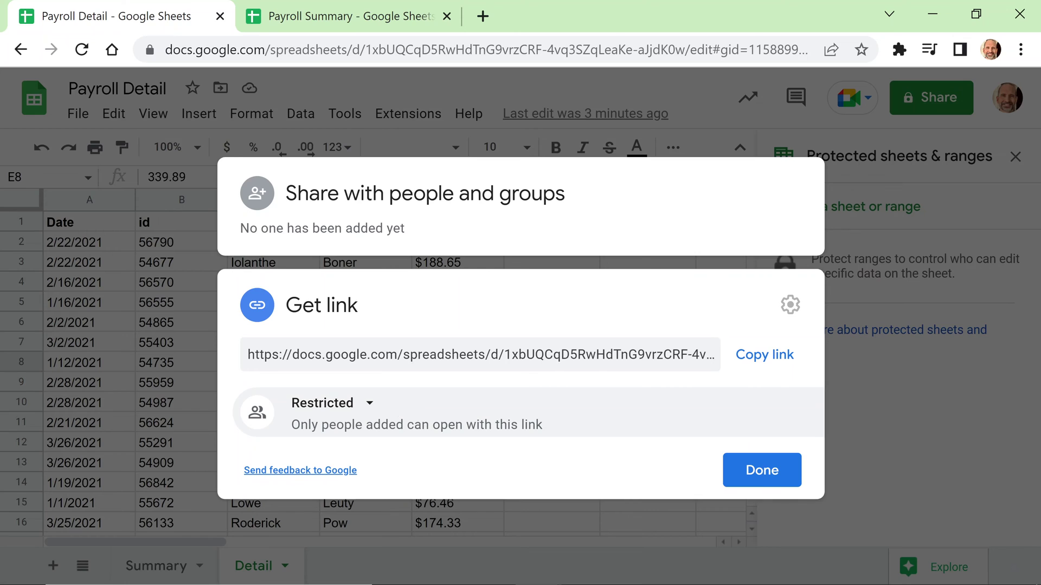
pyautogui.click(759, 467)
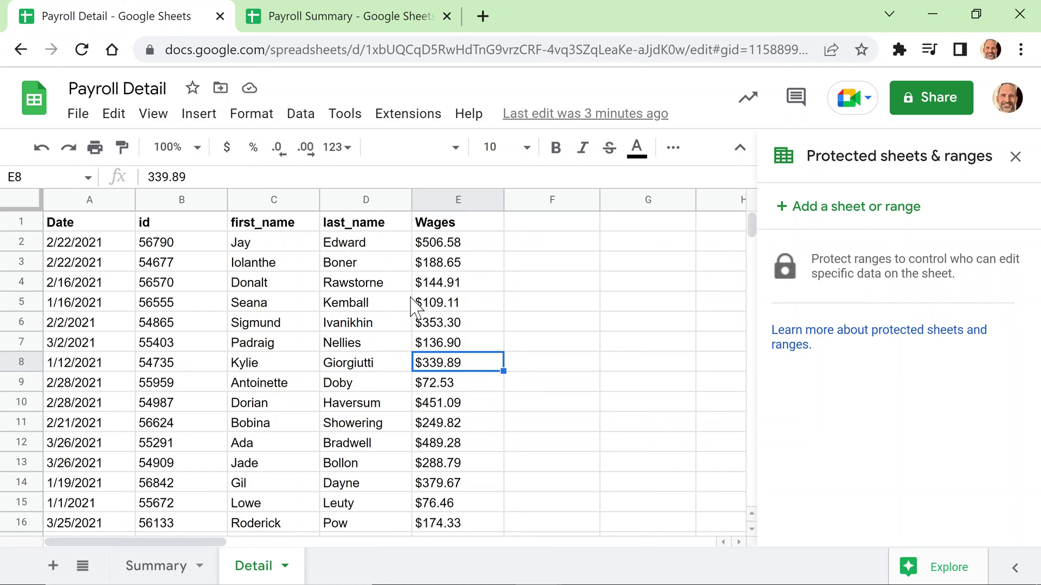
# Review the Summary by Quarter pivot B4:C10, then select B3 in Payroll Summary
pyautogui.click(153, 567)
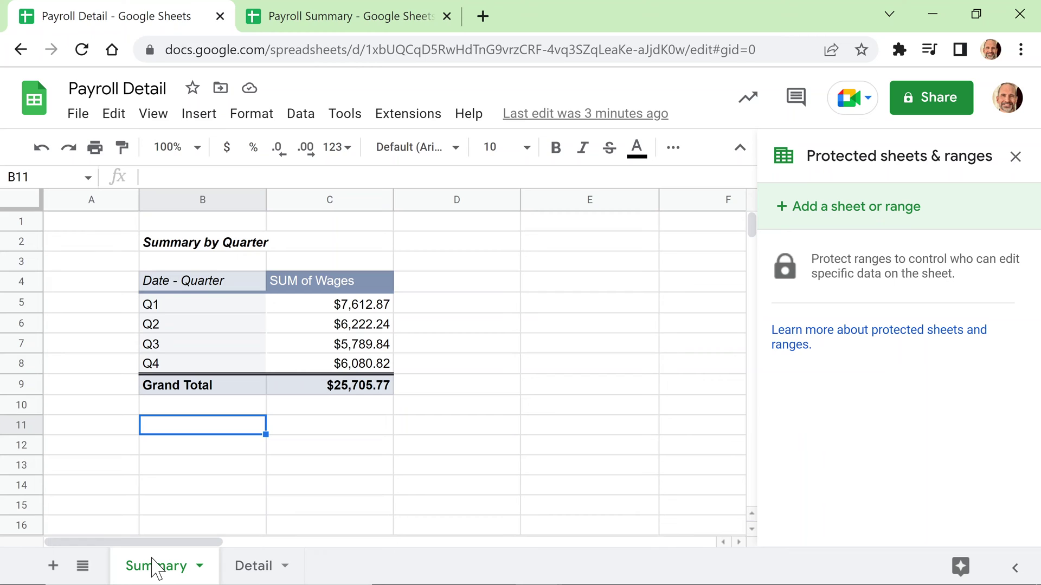
pyautogui.moveTo(174, 283); pyautogui.dragTo(333, 402)
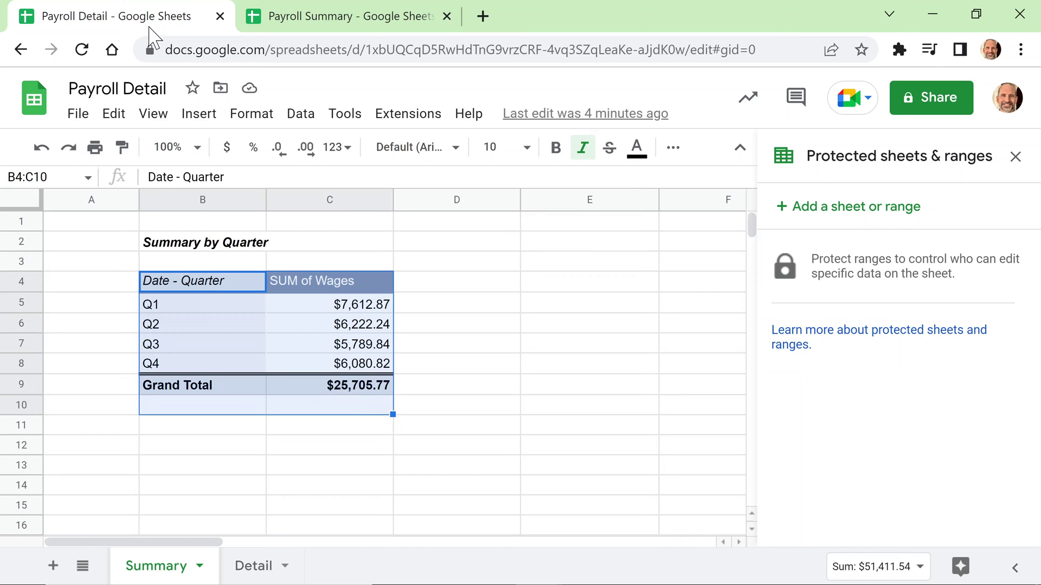
pyautogui.click(346, 22)
pyautogui.moveTo(113, 222); pyautogui.dragTo(257, 290)
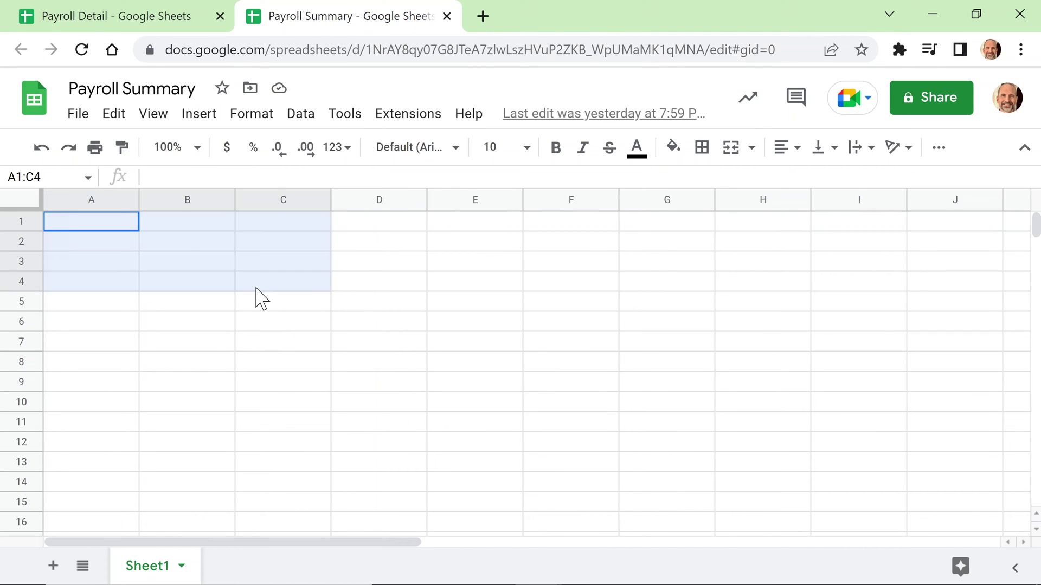
pyautogui.moveTo(109, 281); pyautogui.dragTo(162, 280)
pyautogui.moveTo(125, 223); pyautogui.dragTo(216, 269)
pyautogui.click(215, 263)
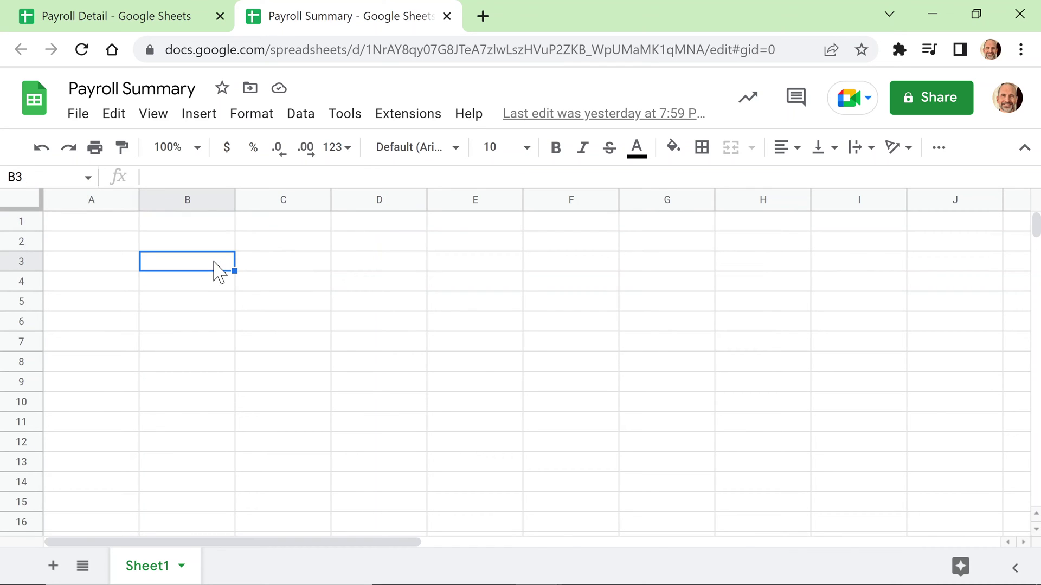
# Set Payroll Summary's link access to Restricted and close its sharing settings
pyautogui.click(928, 105)
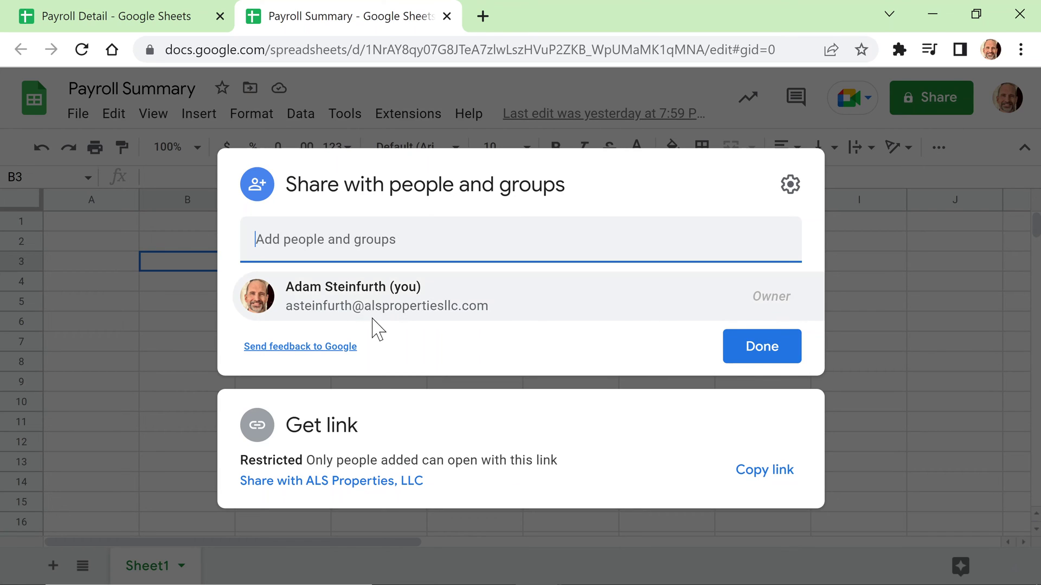
pyautogui.click(382, 481)
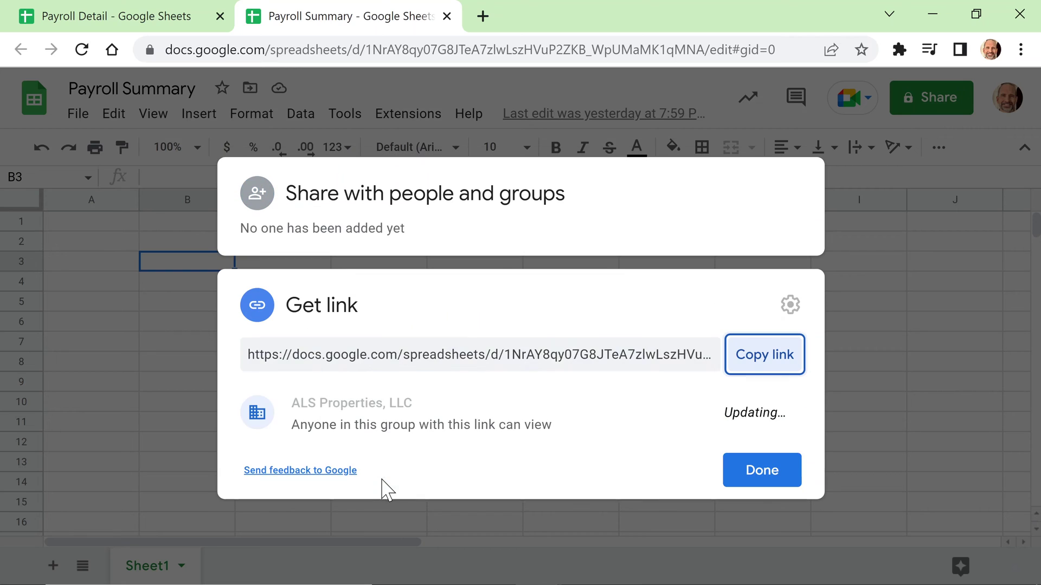
pyautogui.click(427, 406)
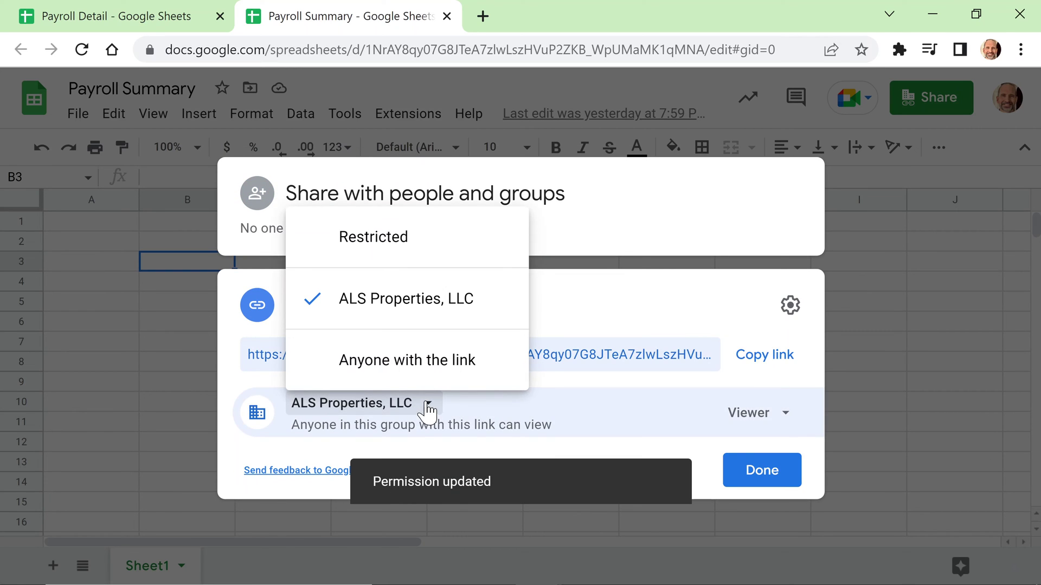
pyautogui.click(382, 252)
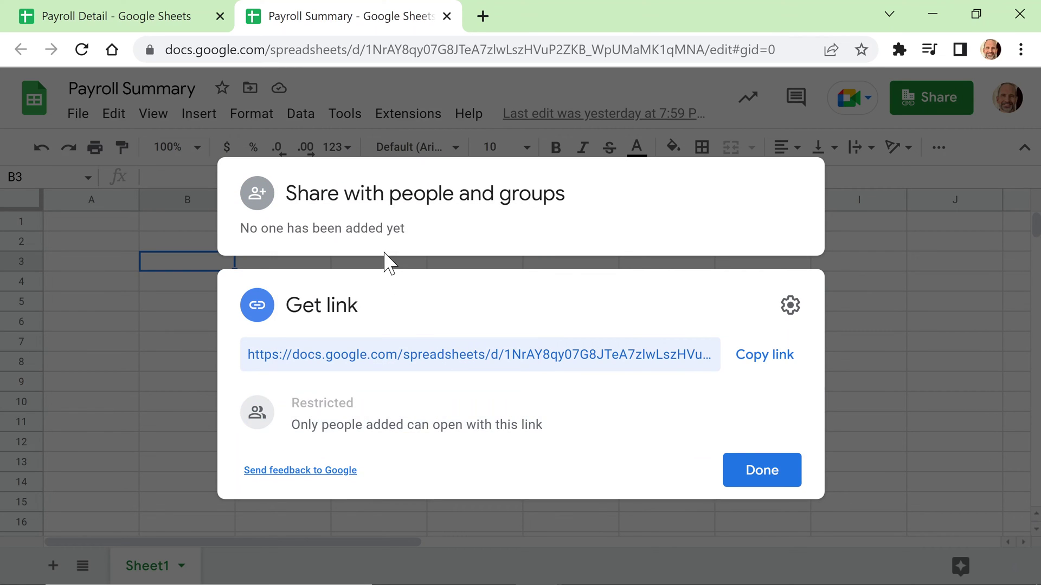
pyautogui.click(741, 477)
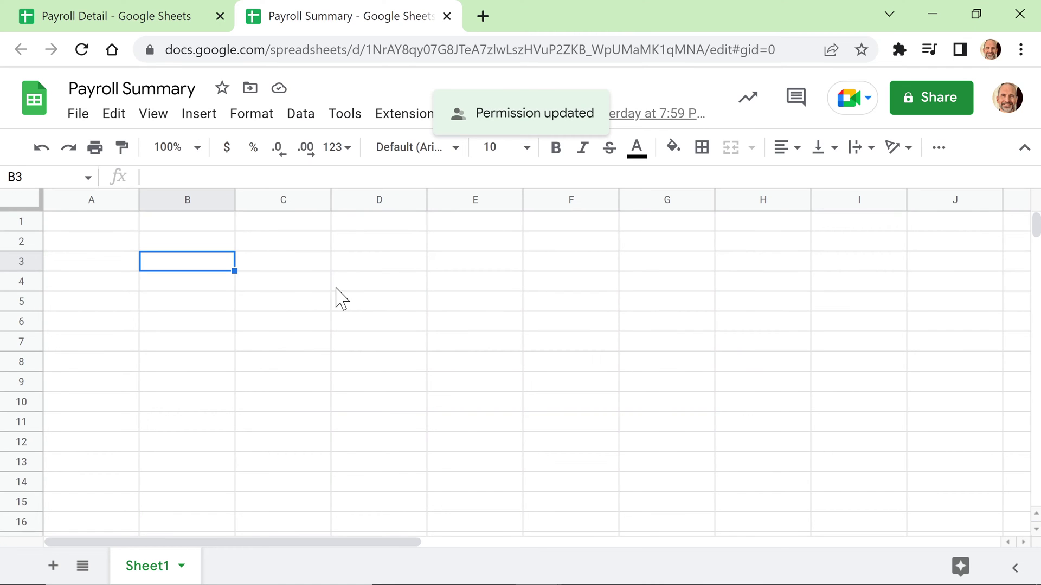
pyautogui.click(293, 22)
# Begin typing =IMPORTRANGE( in cell B3 of Payroll Summary
pyautogui.click(123, 27)
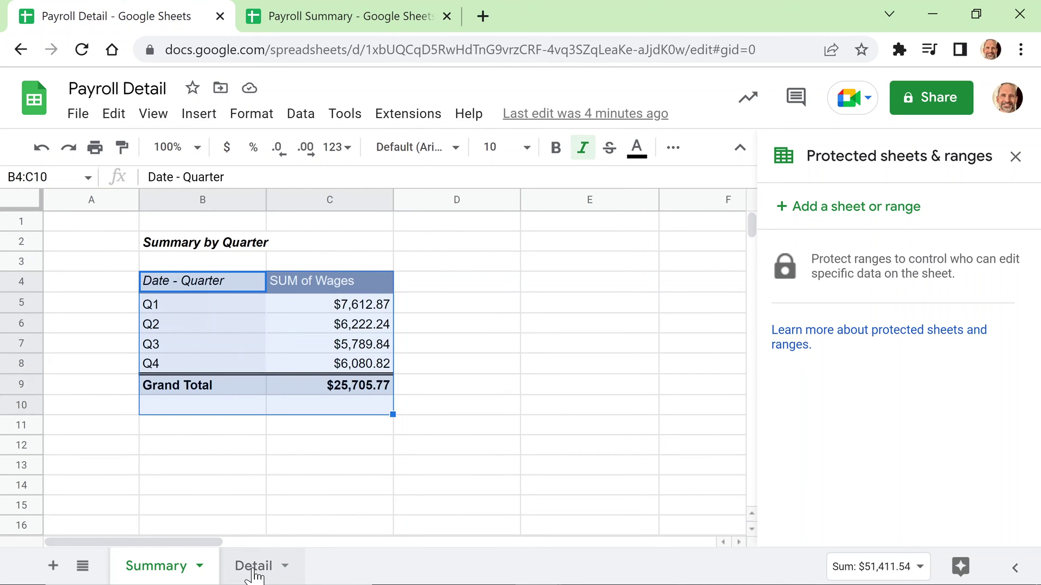
pyautogui.click(328, 17)
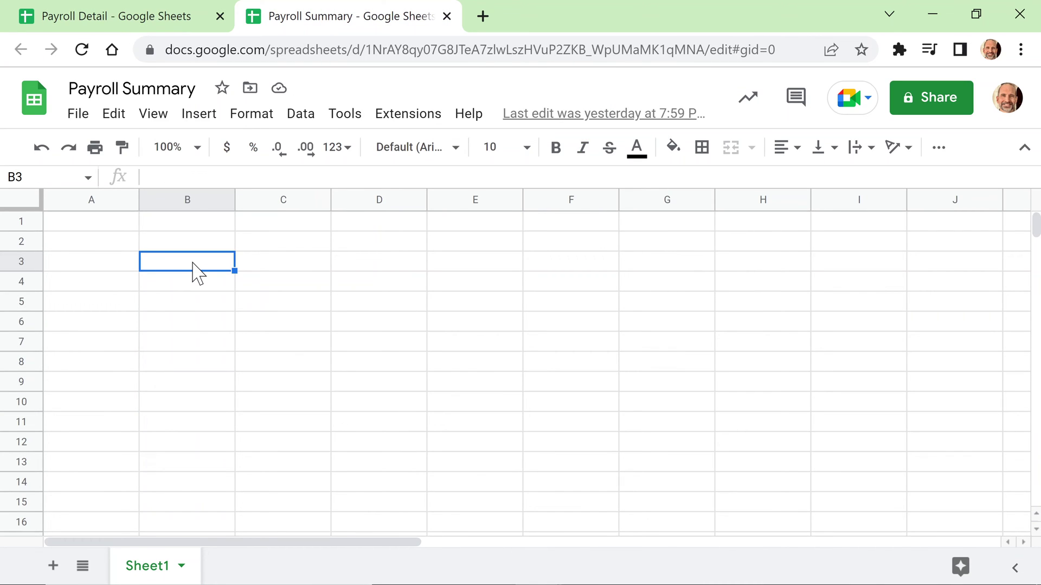
pyautogui.write('=')
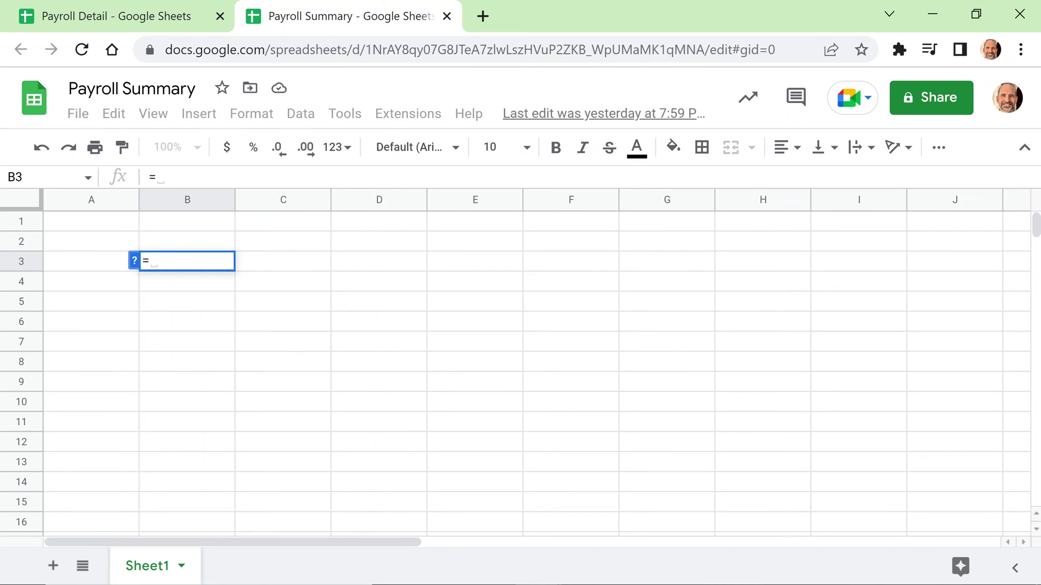
pyautogui.write('I')
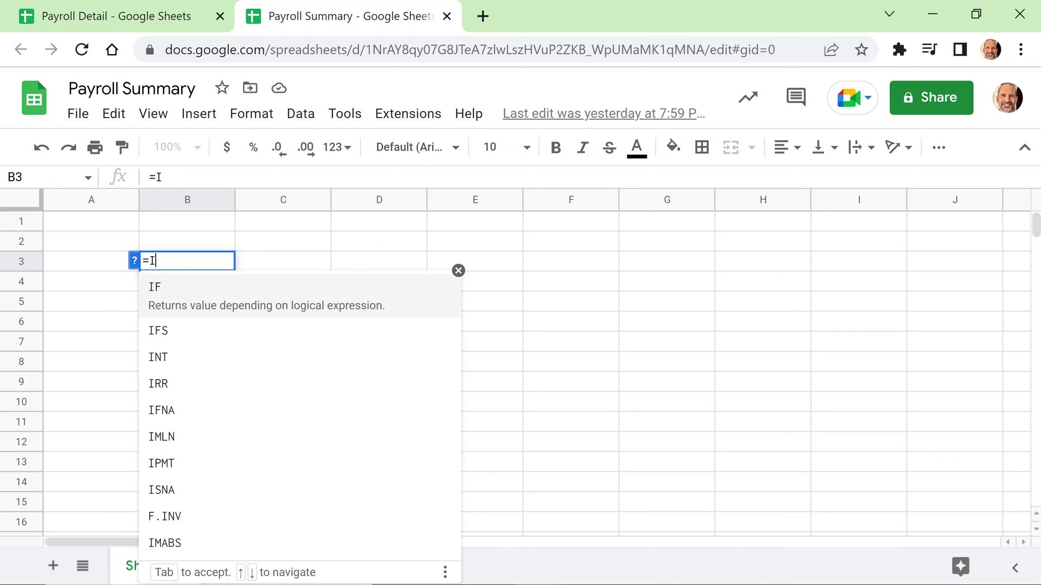
pyautogui.write('MPORTRA')
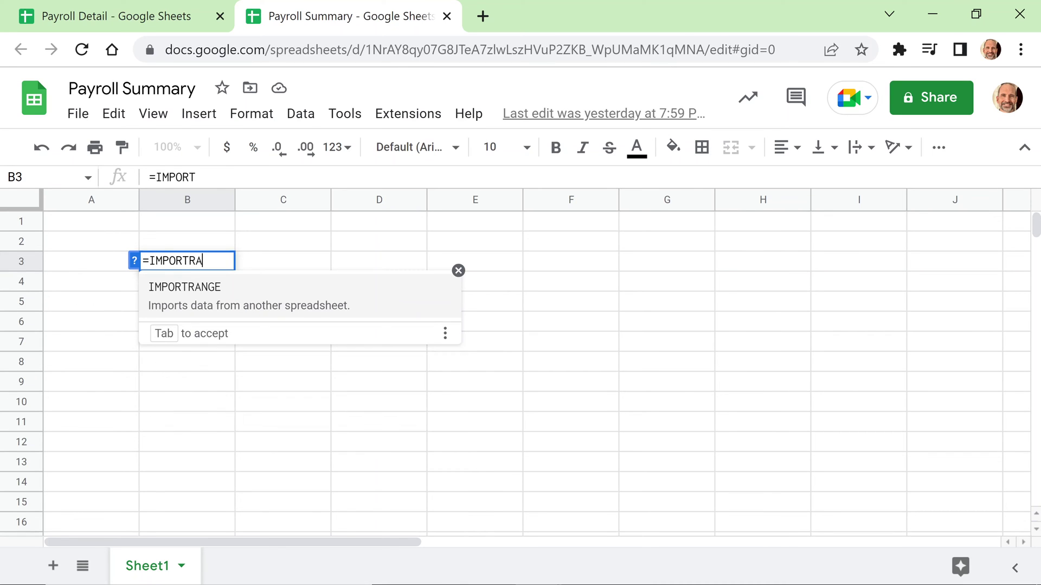
pyautogui.write('NGE(')
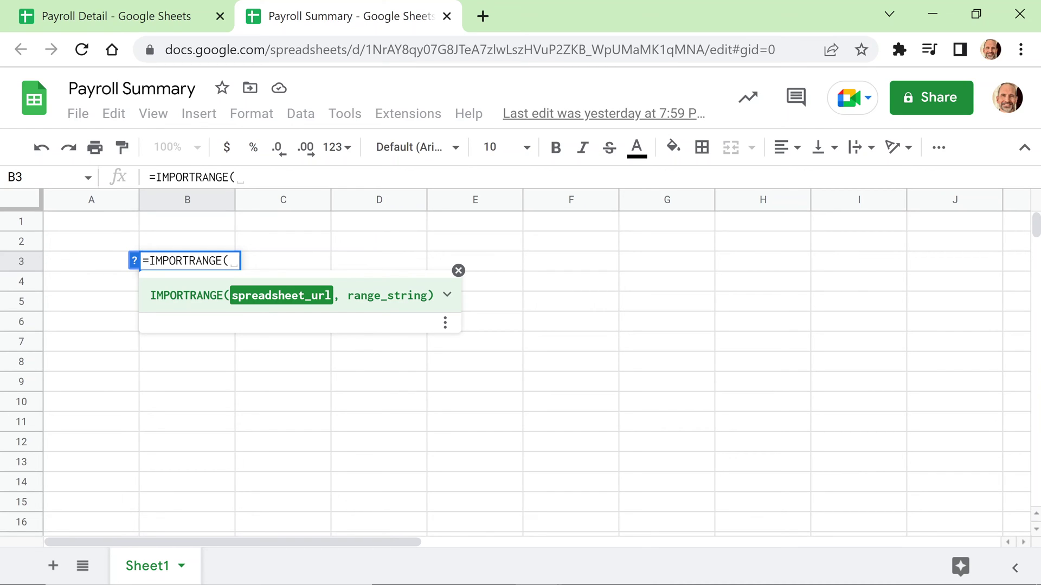
# Copy Payroll Detail's spreadsheet ID from its address and paste it, quoted, into the formula
pyautogui.click(163, 17)
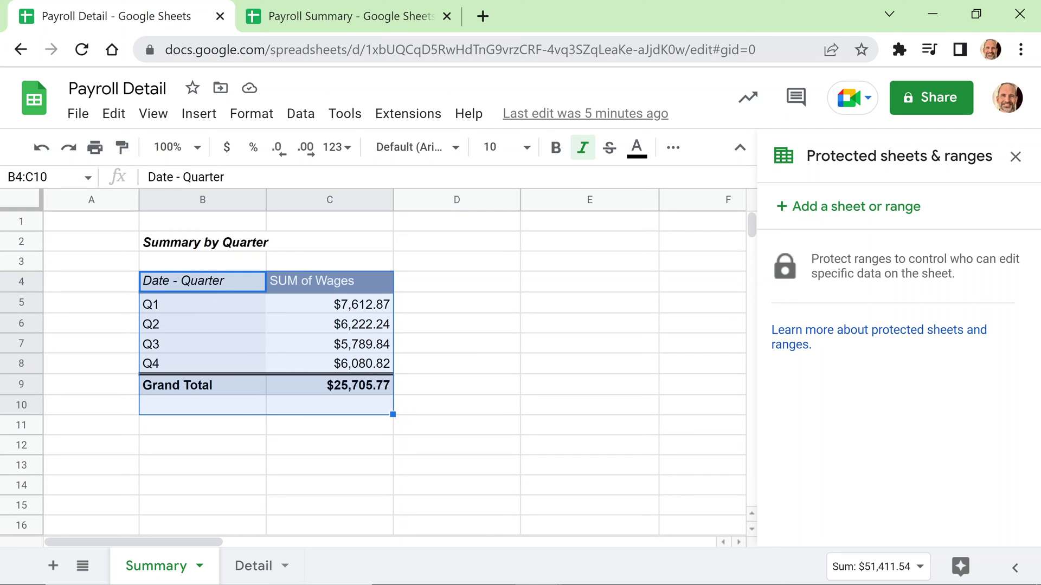
pyautogui.moveTo(364, 49); pyautogui.dragTo(682, 59)
pyautogui.hotkey('ctrl', 'c')
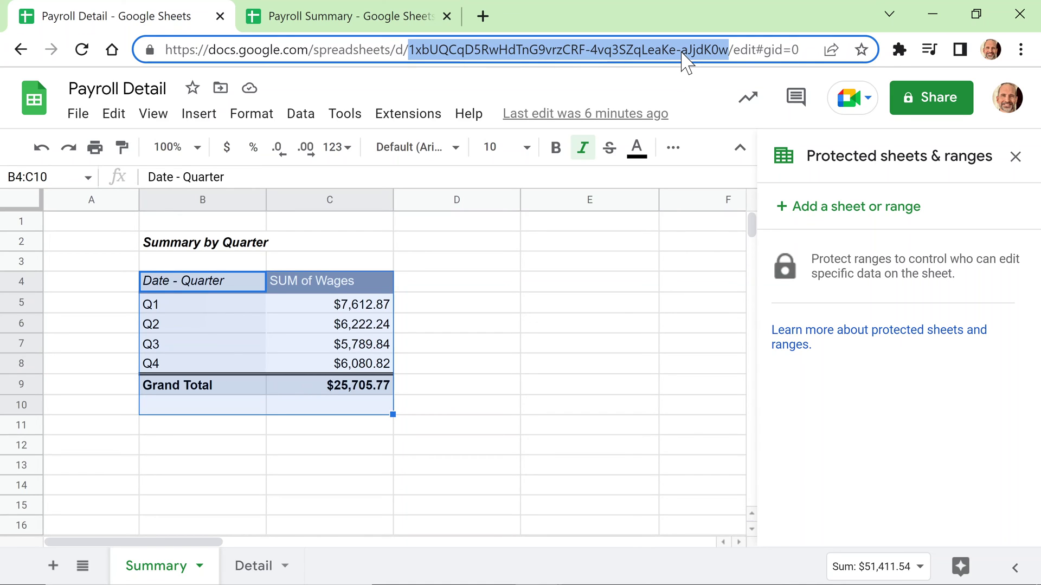
pyautogui.click(379, 22)
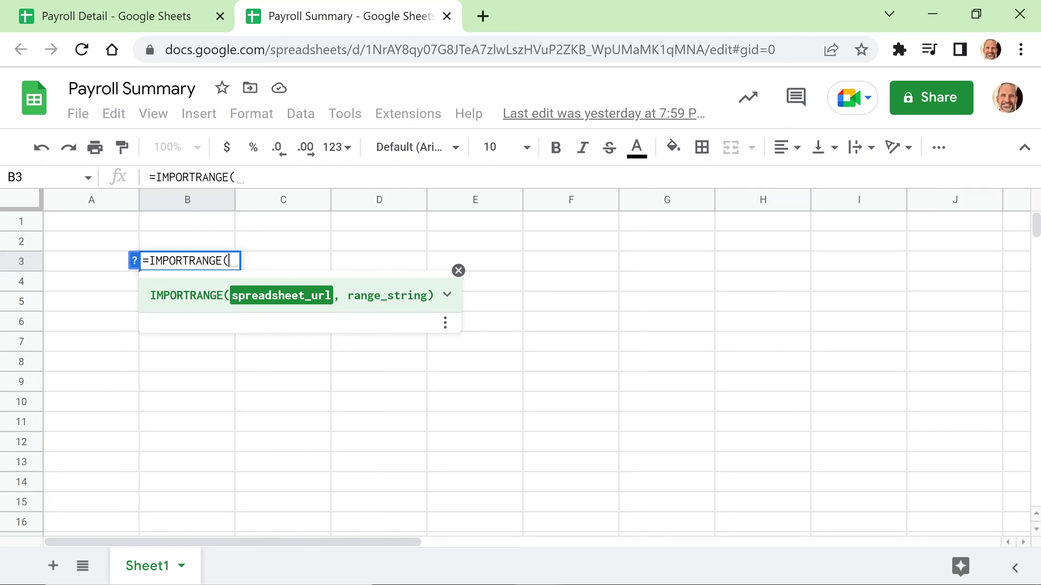
pyautogui.write('"')
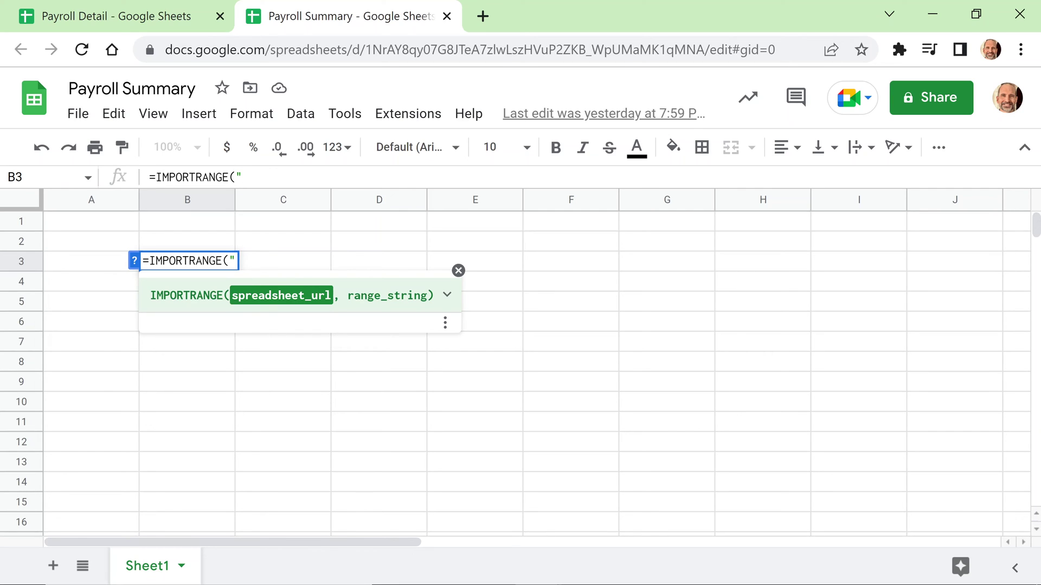
pyautogui.hotkey('ctrl', 'v')
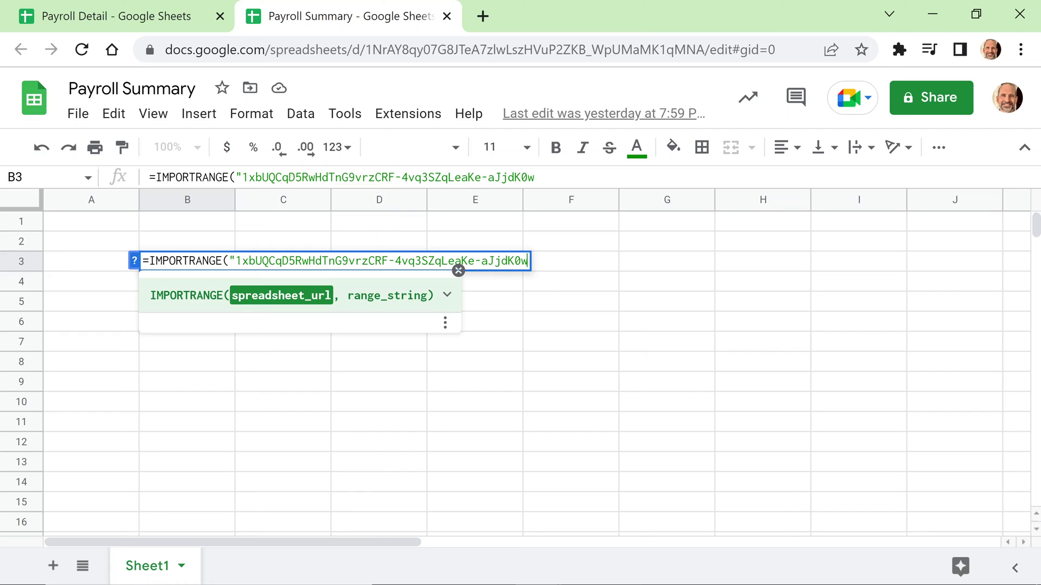
pyautogui.write('",')
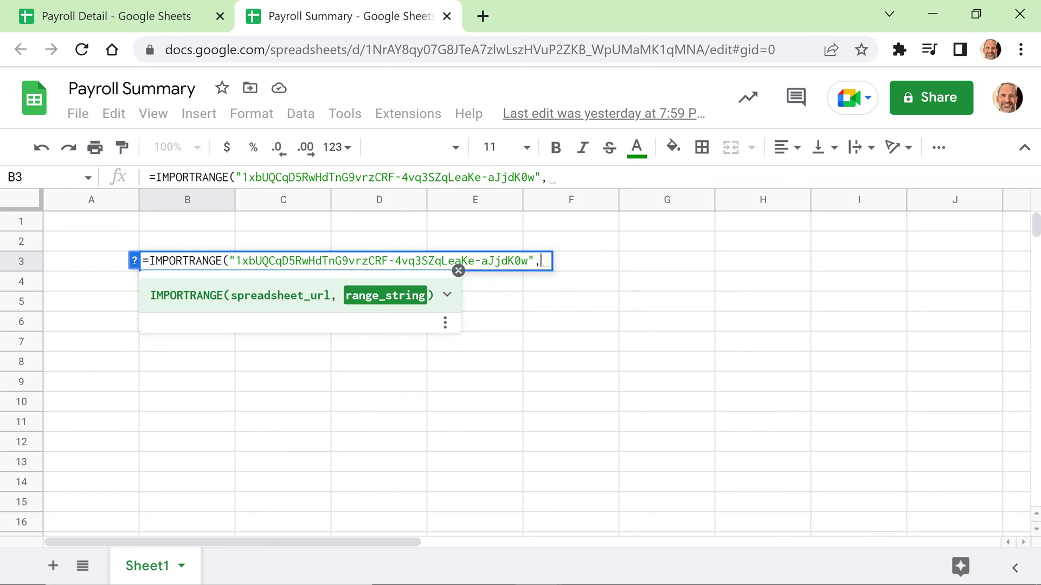
pyautogui.write('"')
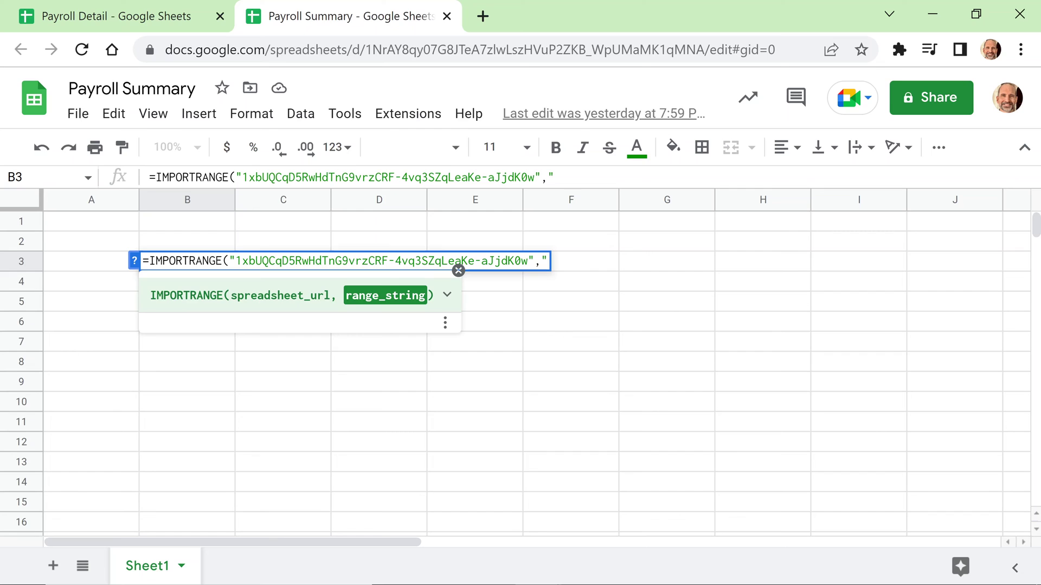
# Finish B3's formula with the range "B4:B9" and enter it, returning #REF!
pyautogui.click(115, 18)
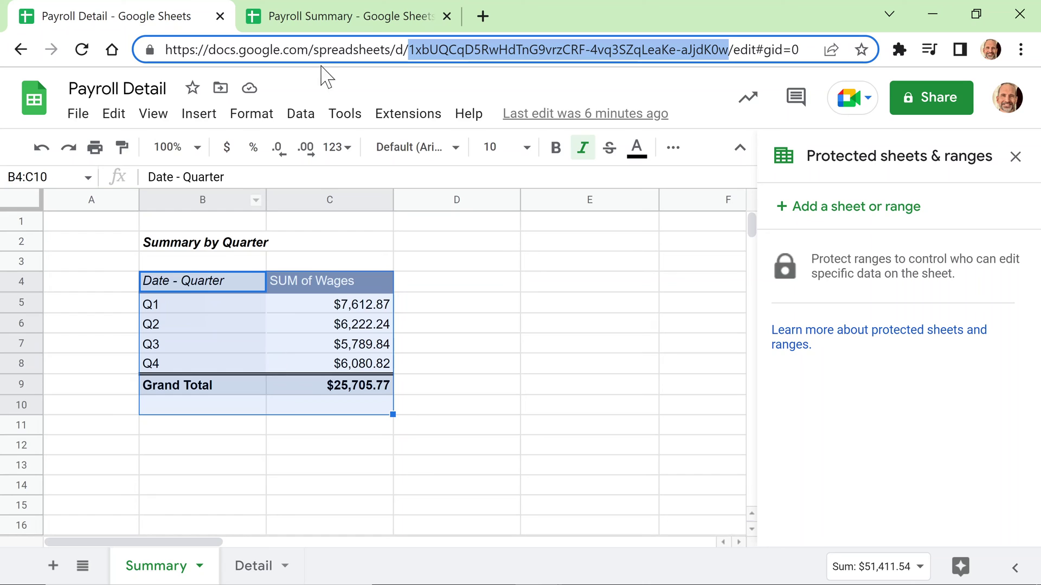
pyautogui.click(350, 24)
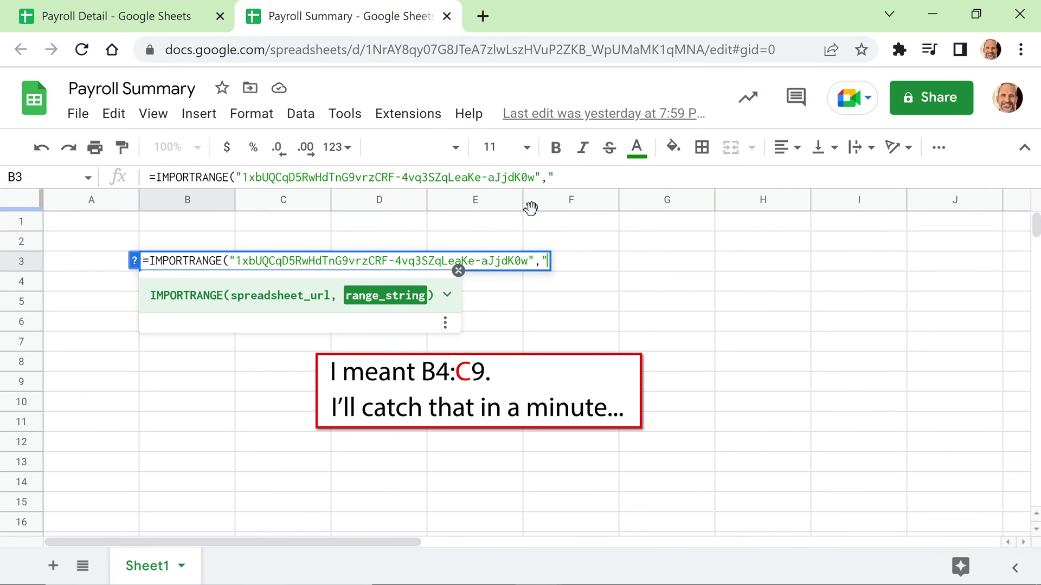
pyautogui.write('B4:')
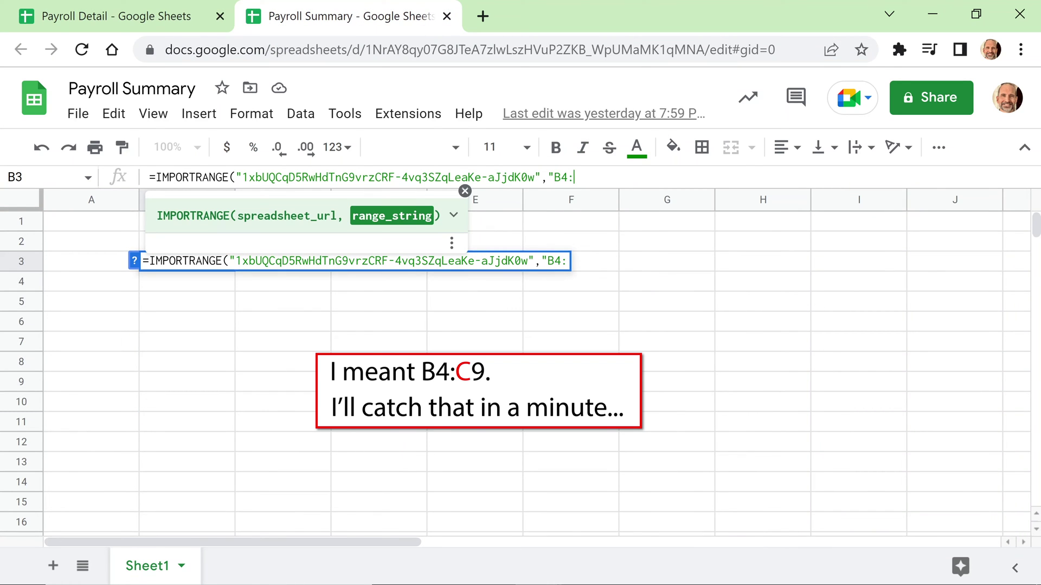
pyautogui.write('B9')
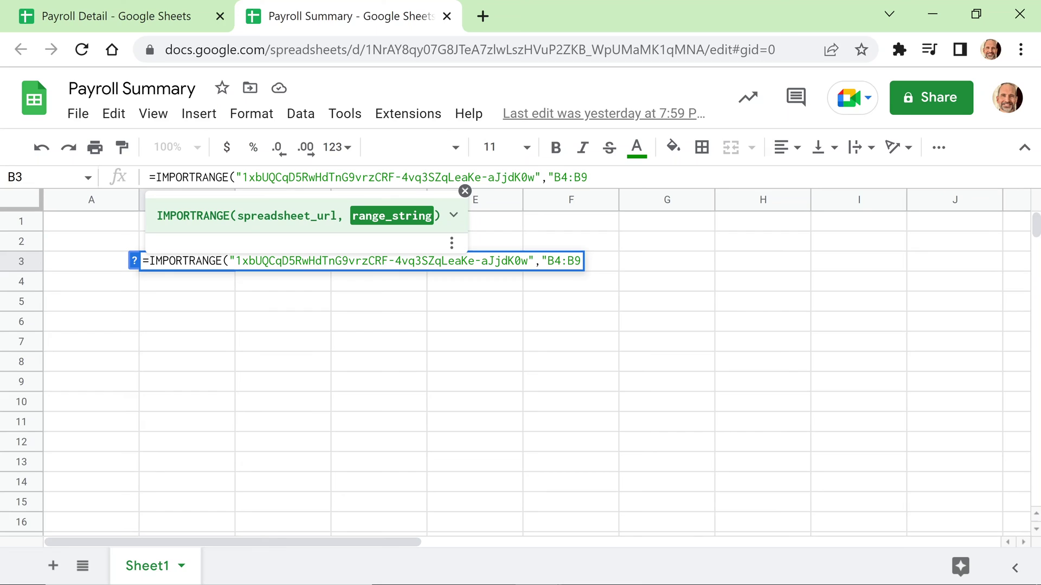
pyautogui.write('")')
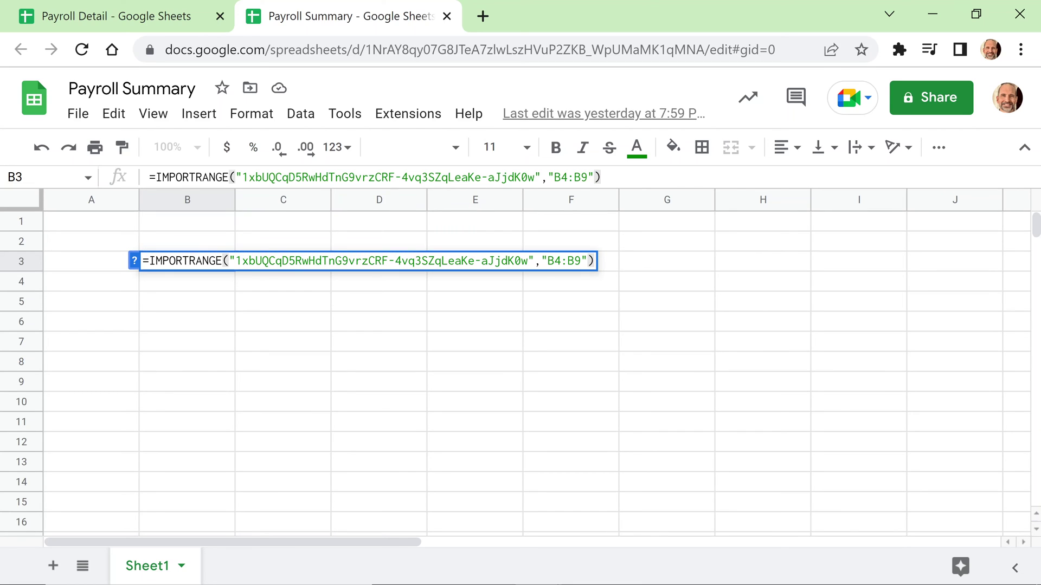
pyautogui.press('Return')
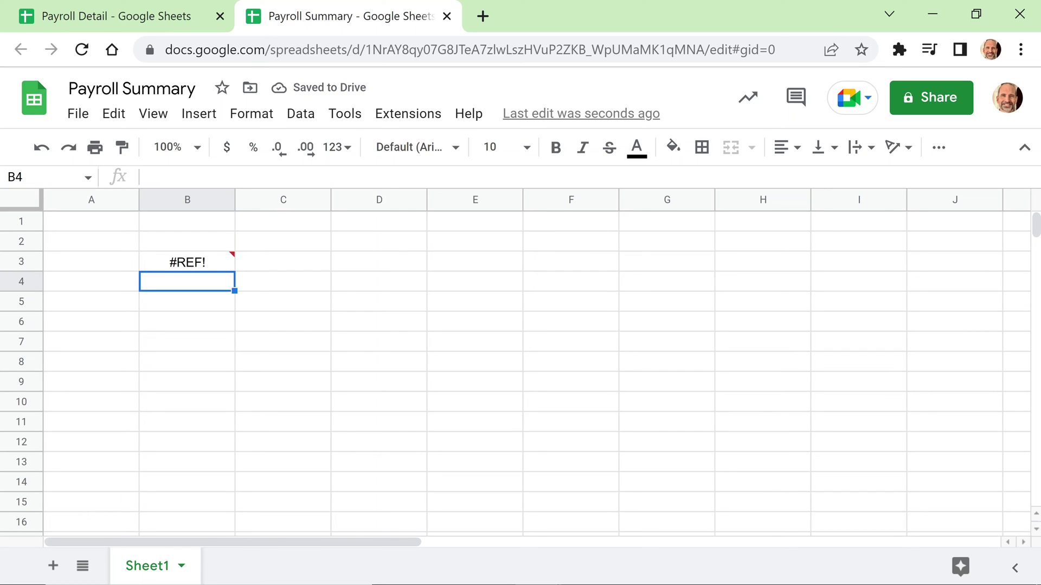
# Allow access so B3:B8 fills with Date - Quarter, Q1–Q4 and Grand Total
pyautogui.moveTo(179, 263)
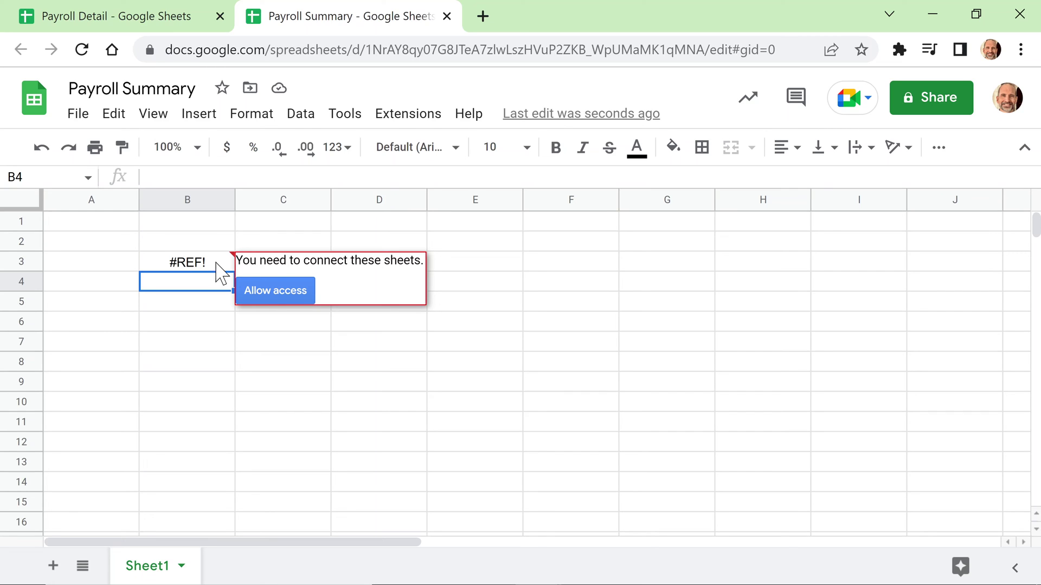
pyautogui.click(291, 288)
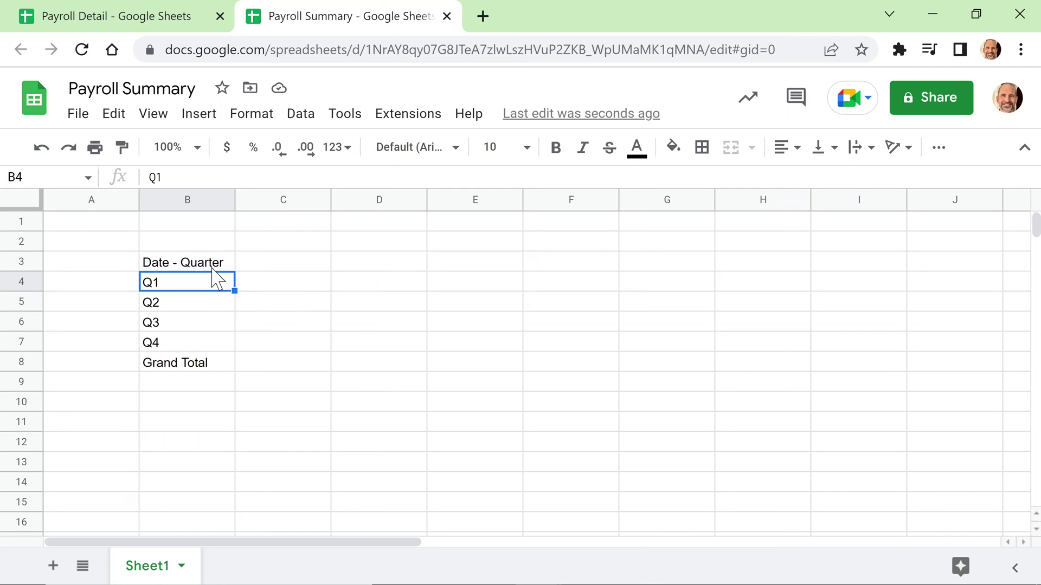
# Change B3's import range to B4:C9 so wages appear beside each quarter, totalling $25,705.77
pyautogui.press('Up')
pyautogui.press('F2')
pyautogui.press('Left')
pyautogui.press('Left')
pyautogui.press('Left')
pyautogui.hotkey('shift', 'Left')
pyautogui.write('c')
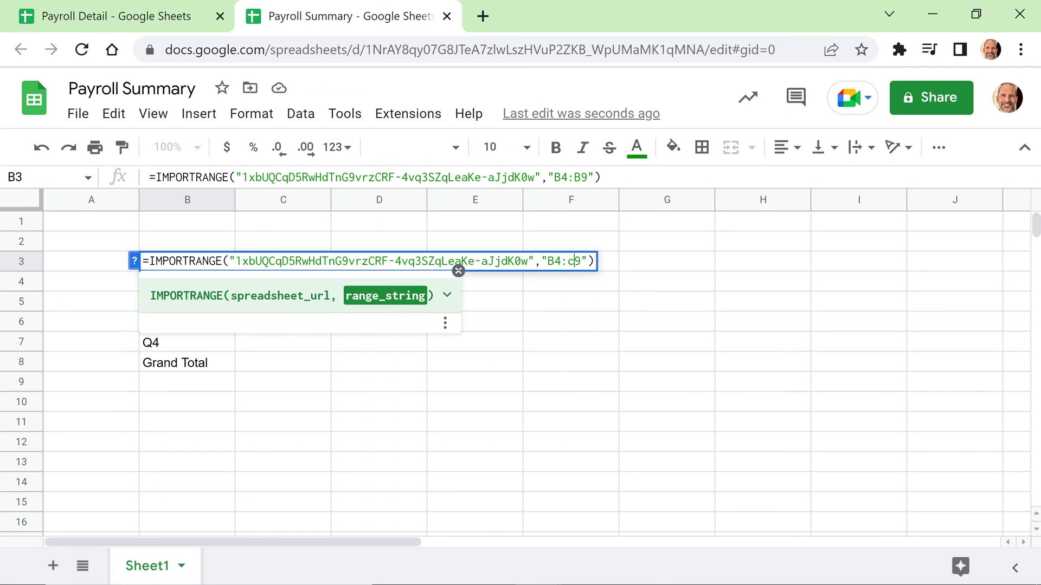
pyautogui.press('BackSpace')
pyautogui.write('C')
pyautogui.press('Return')
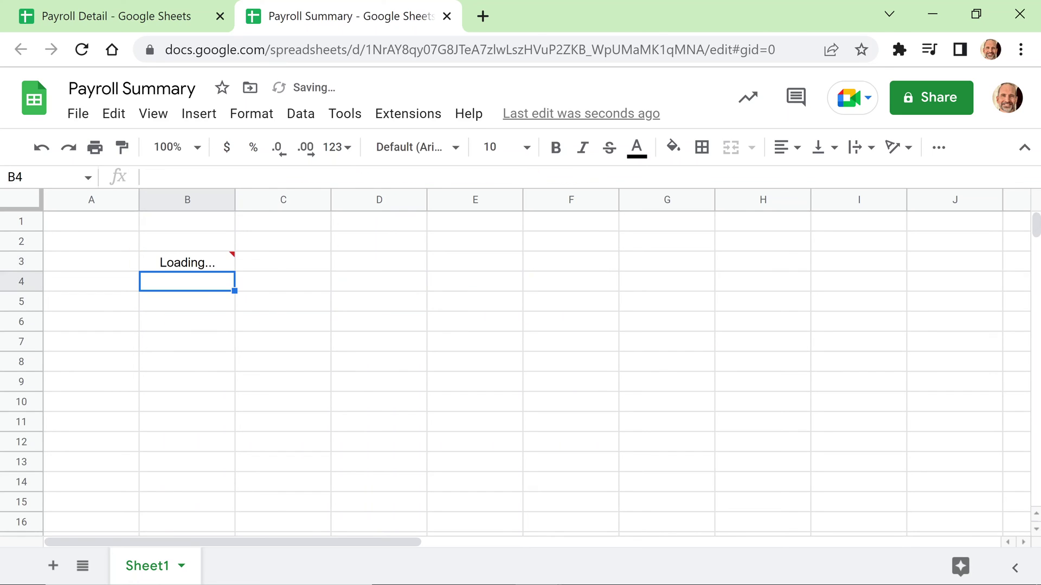
pyautogui.click(219, 265)
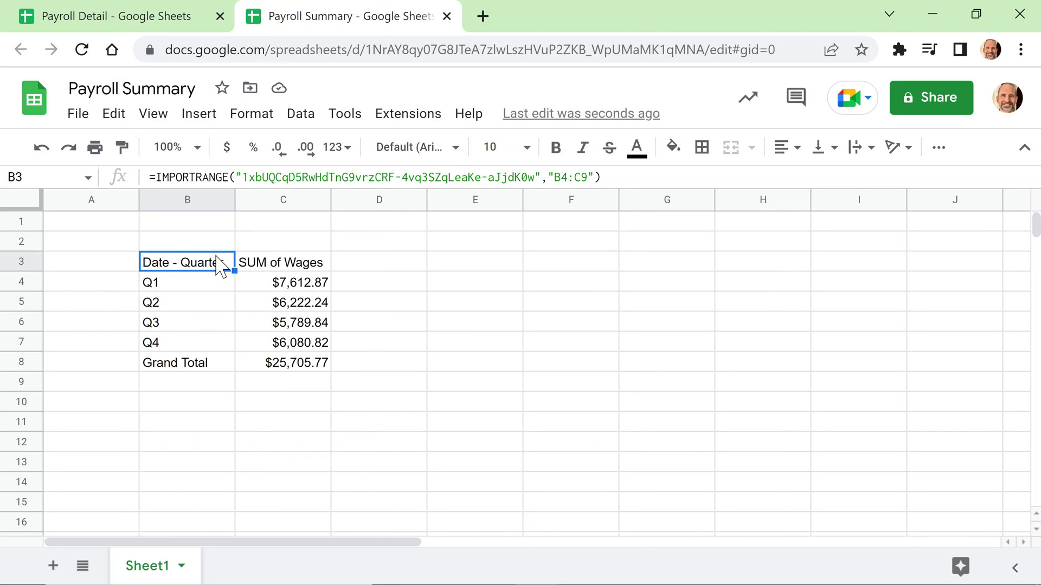
pyautogui.click(941, 111)
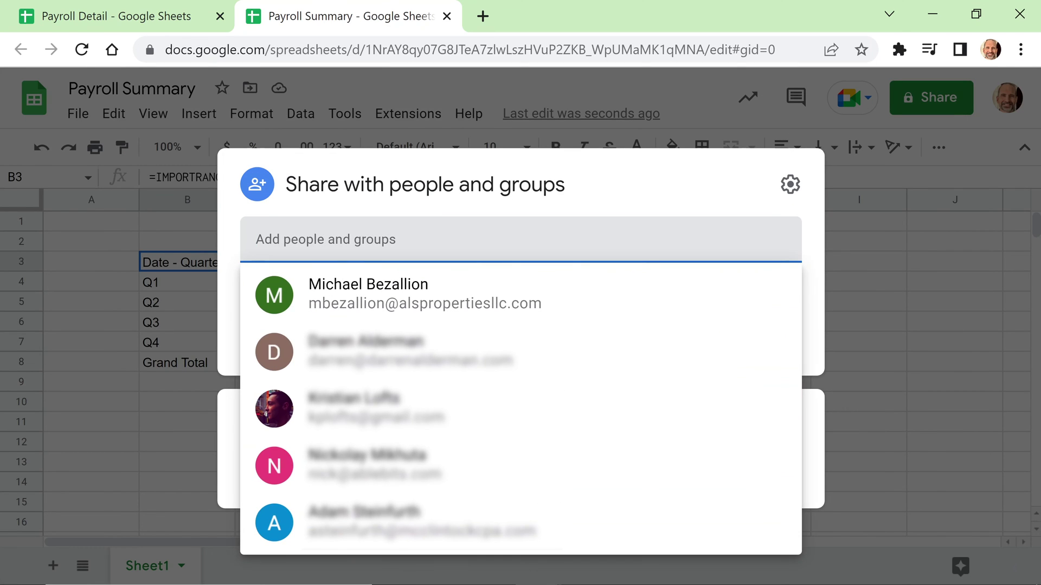
# Share Payroll Summary with the suggested coworker as Editor and confirm their access
pyautogui.click(415, 293)
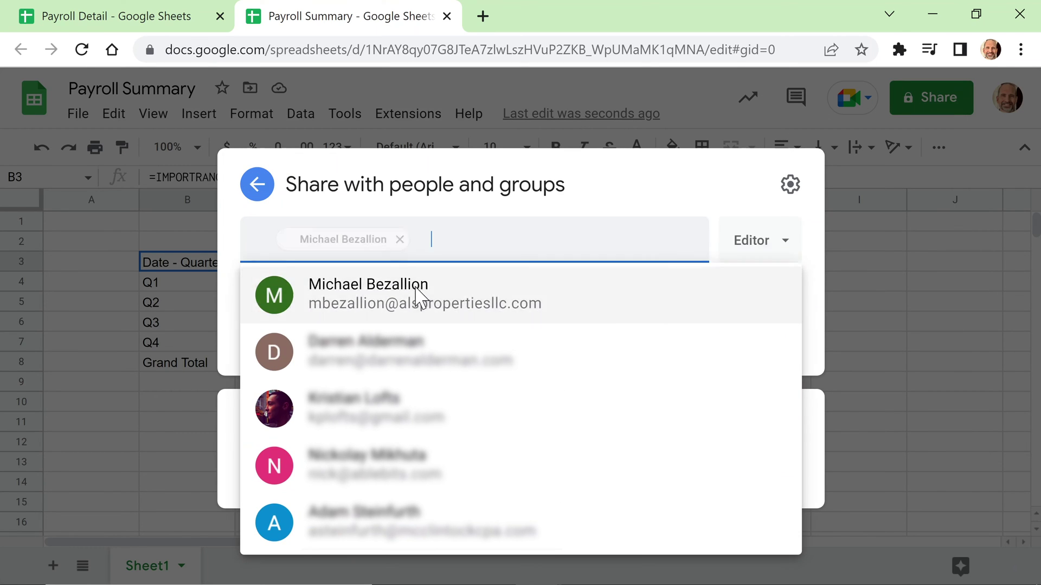
pyautogui.click(763, 498)
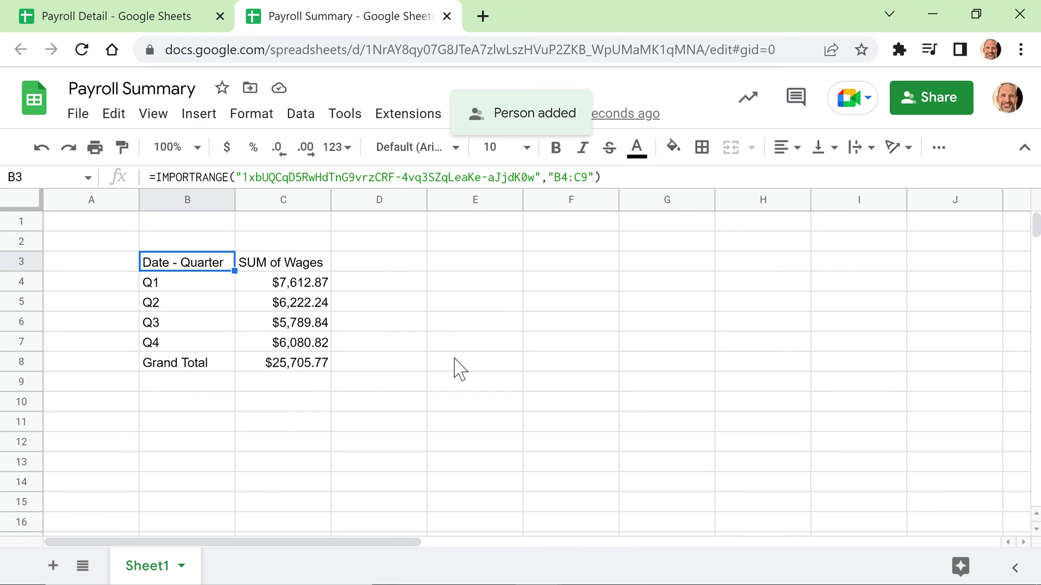
pyautogui.click(948, 106)
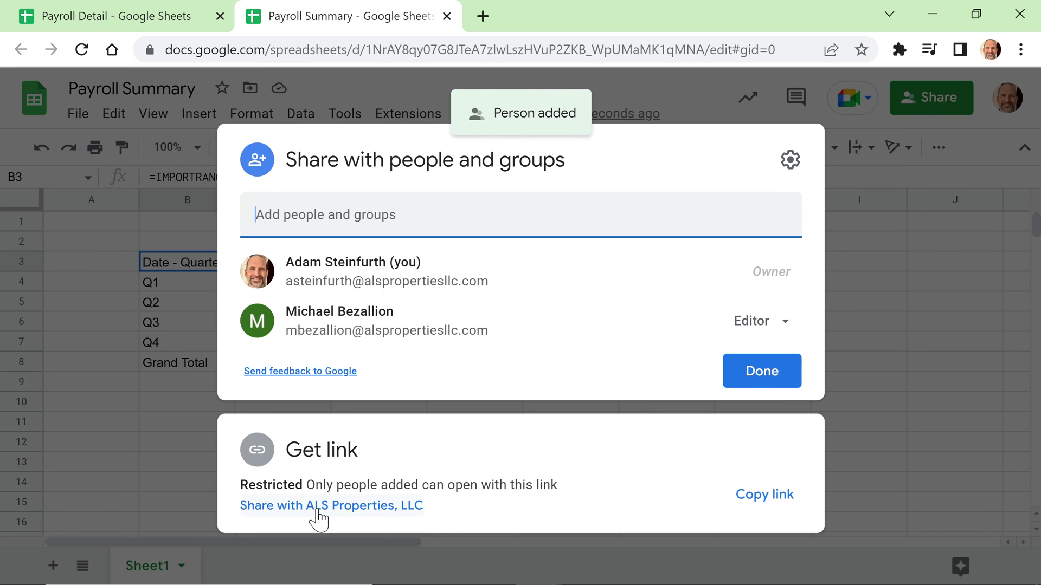
pyautogui.press('Escape')
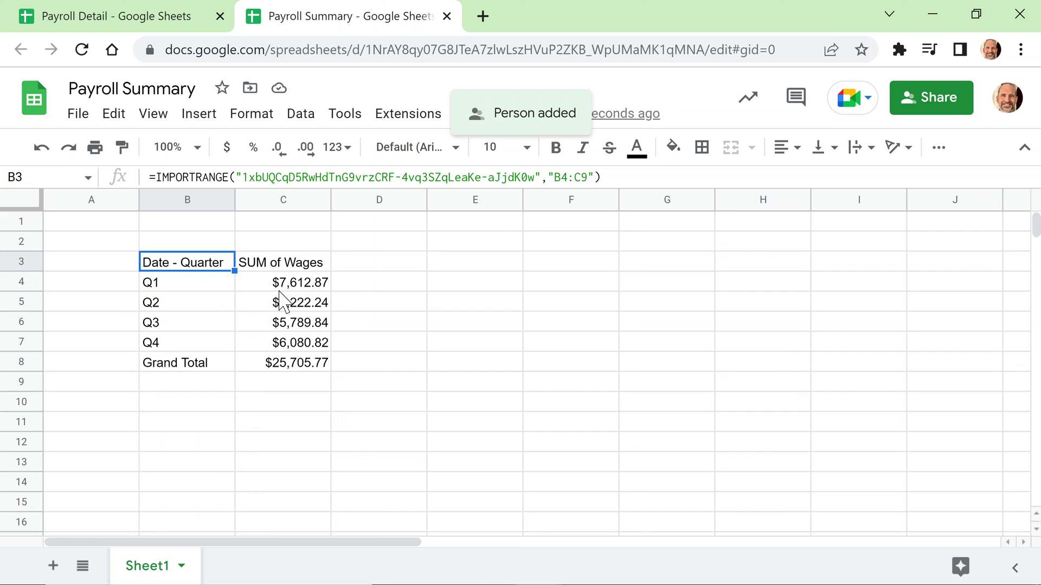
# Change B3's IMPORTRANGE range to "Sheet2!B4:C9", which returns #REF!, after checking Payroll Detail's tabs
pyautogui.click(126, 22)
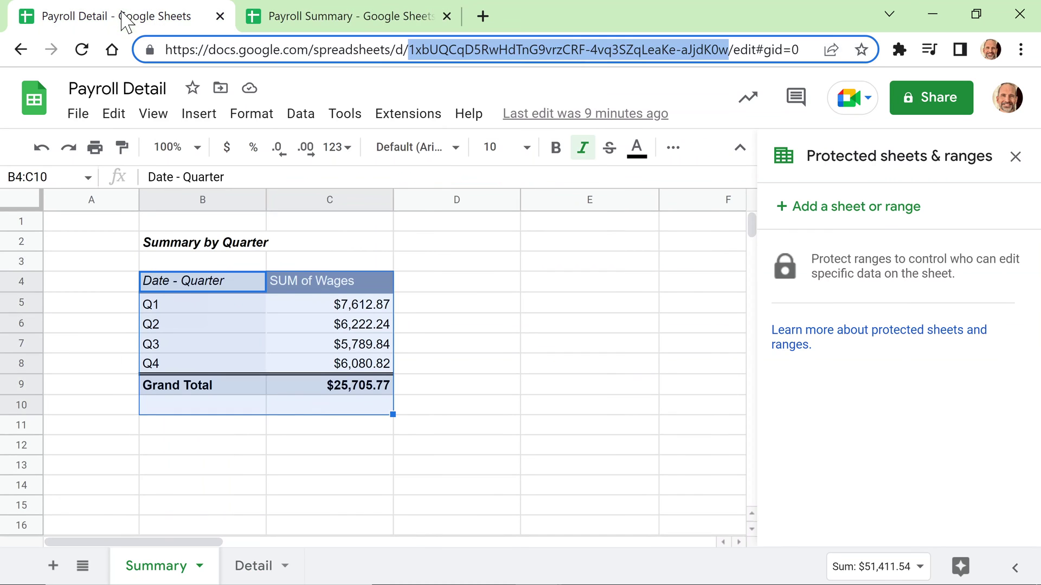
pyautogui.click(374, 30)
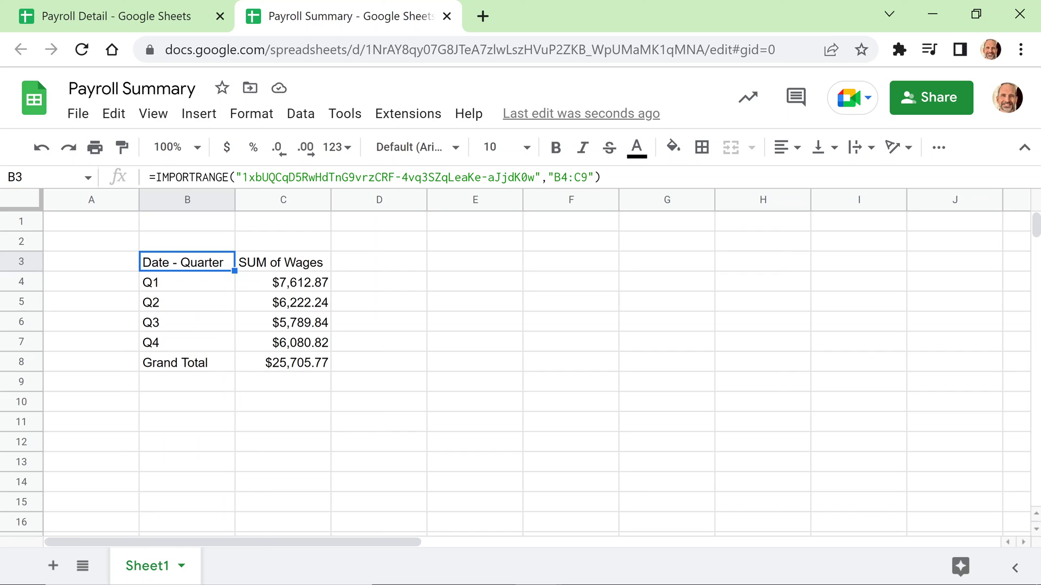
pyautogui.press('Return')
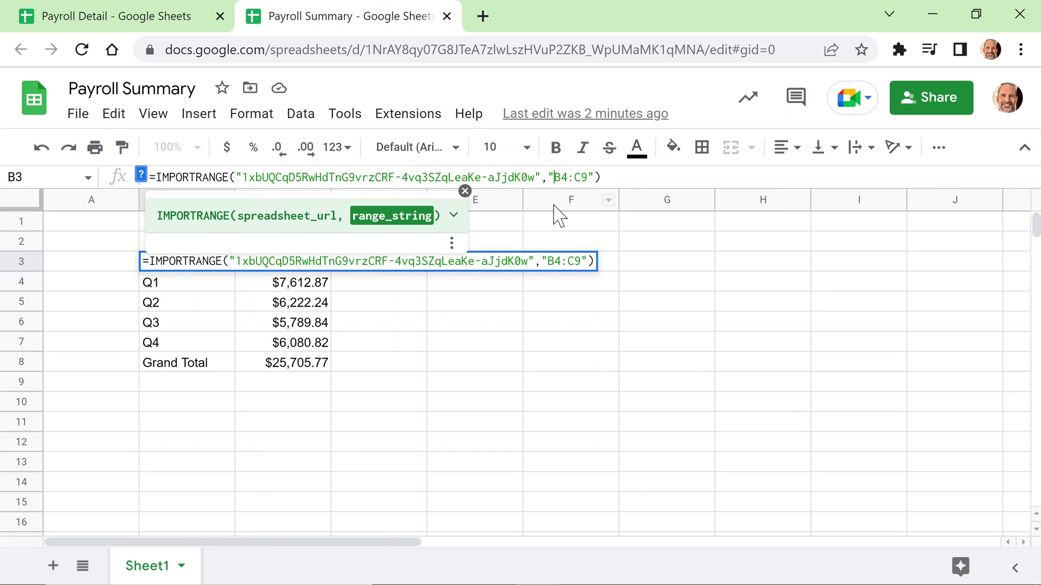
pyautogui.write('Sheet1')
pyautogui.press('BackSpace')
pyautogui.write('2')
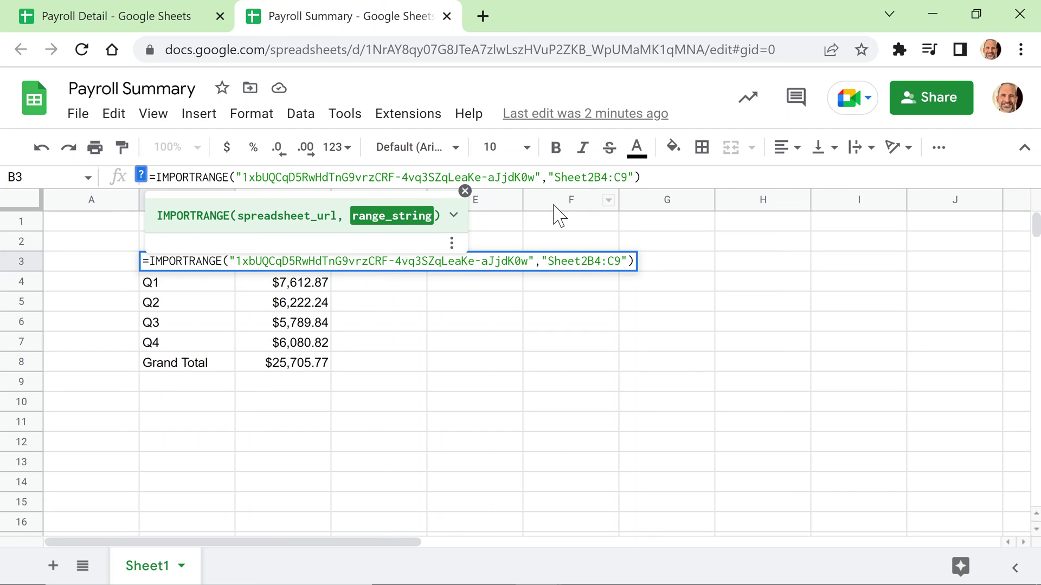
pyautogui.write('!')
pyautogui.press('Return')
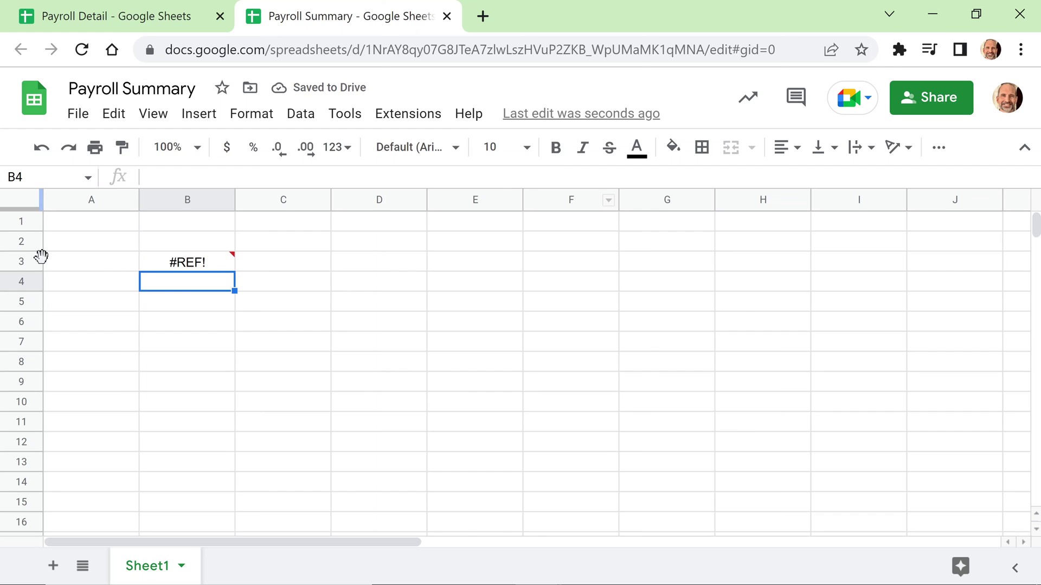
pyautogui.click(174, 265)
pyautogui.click(135, 24)
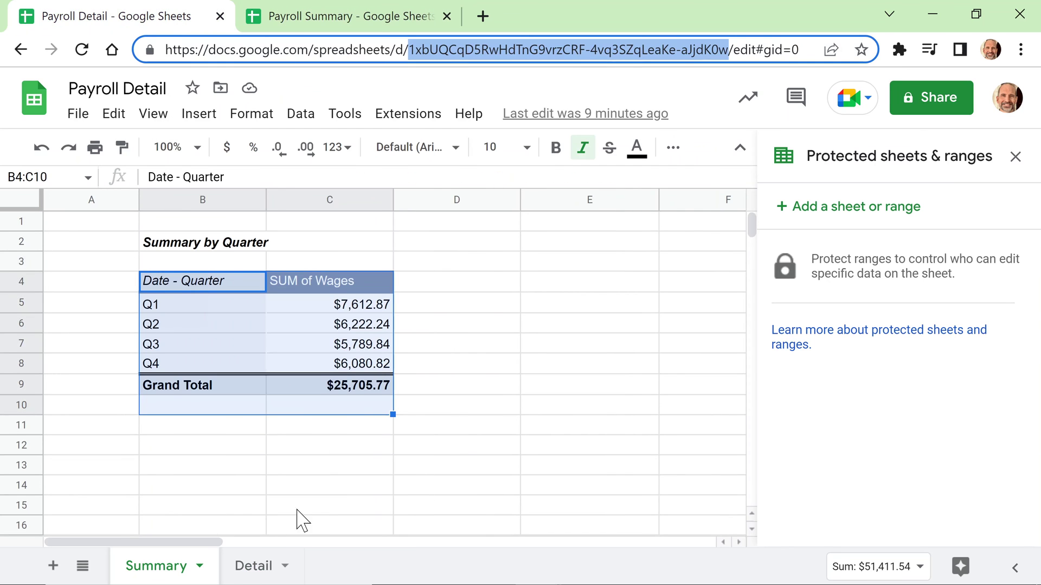
pyautogui.click(350, 11)
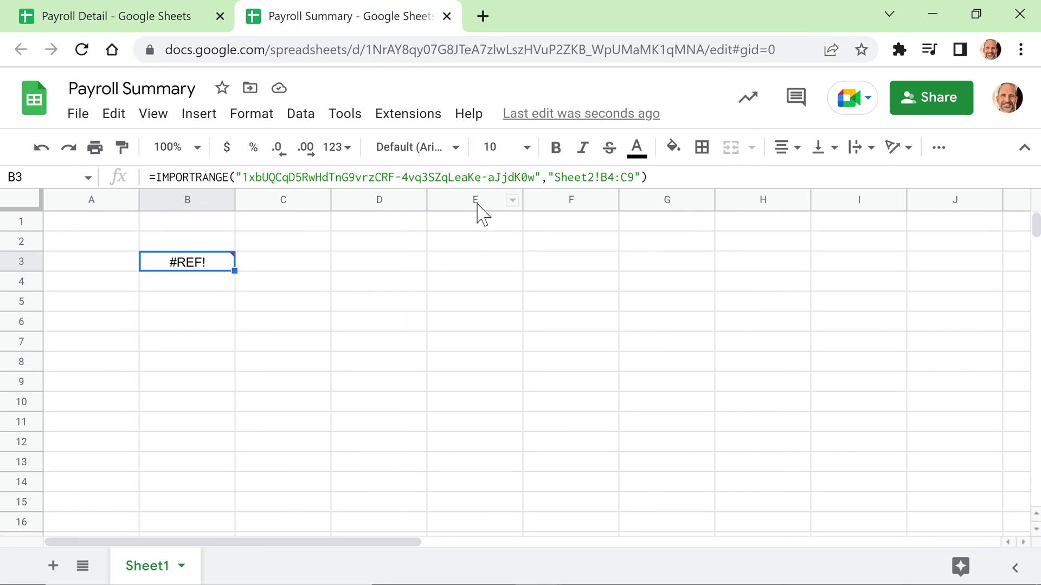
pyautogui.click(554, 177)
# Replace Sheet2 with Detail in B3's import range
pyautogui.hotkey('shift', 'Right')
pyautogui.hotkey('shift', 'Right')
pyautogui.hotkey('shift', 'Right')
pyautogui.hotkey('shift', 'Right')
pyautogui.hotkey('shift', 'Right')
pyautogui.hotkey('shift', 'Right')
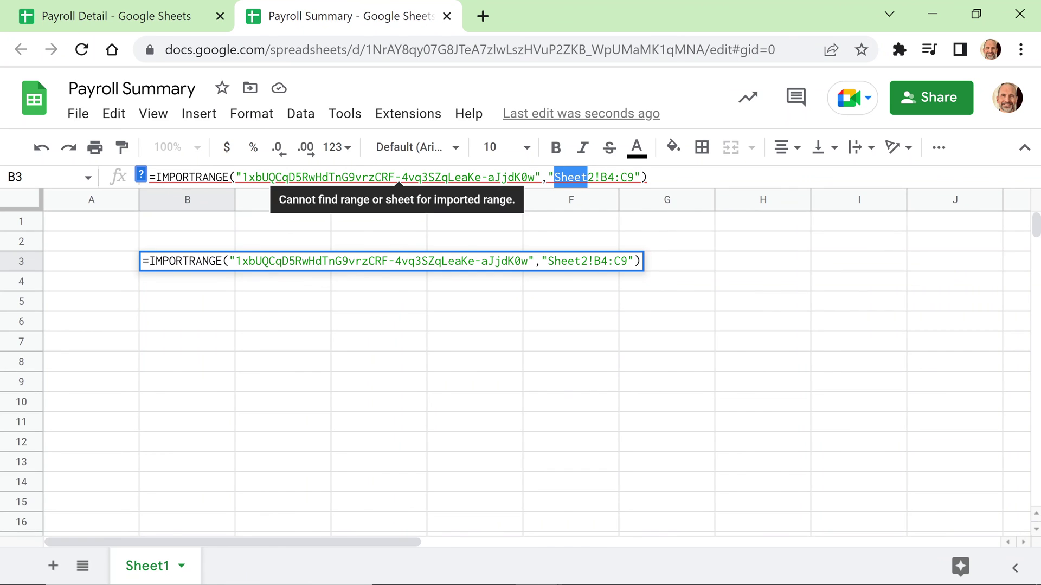
pyautogui.write('Detail')
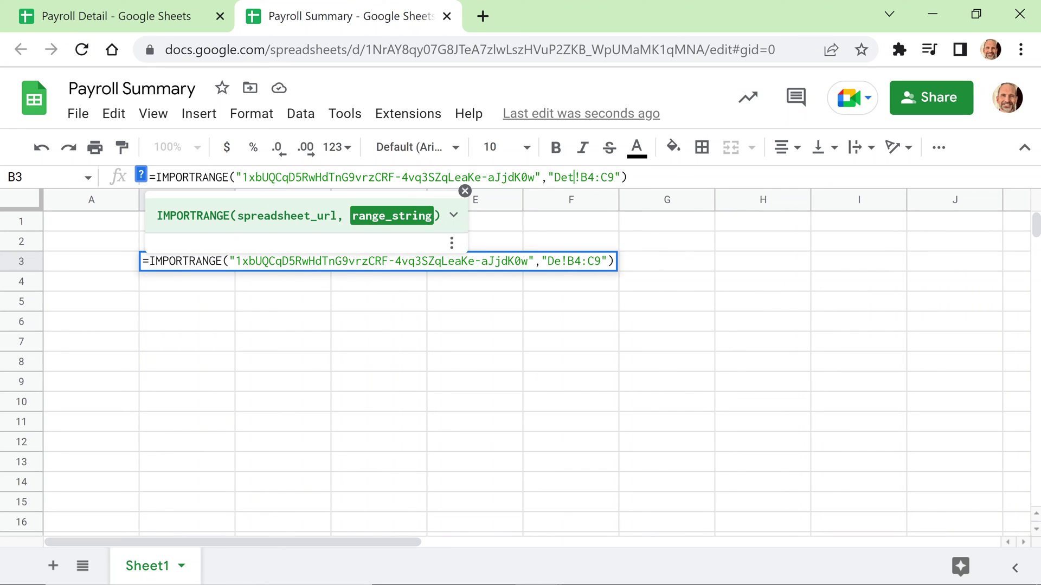
pyautogui.press('Return')
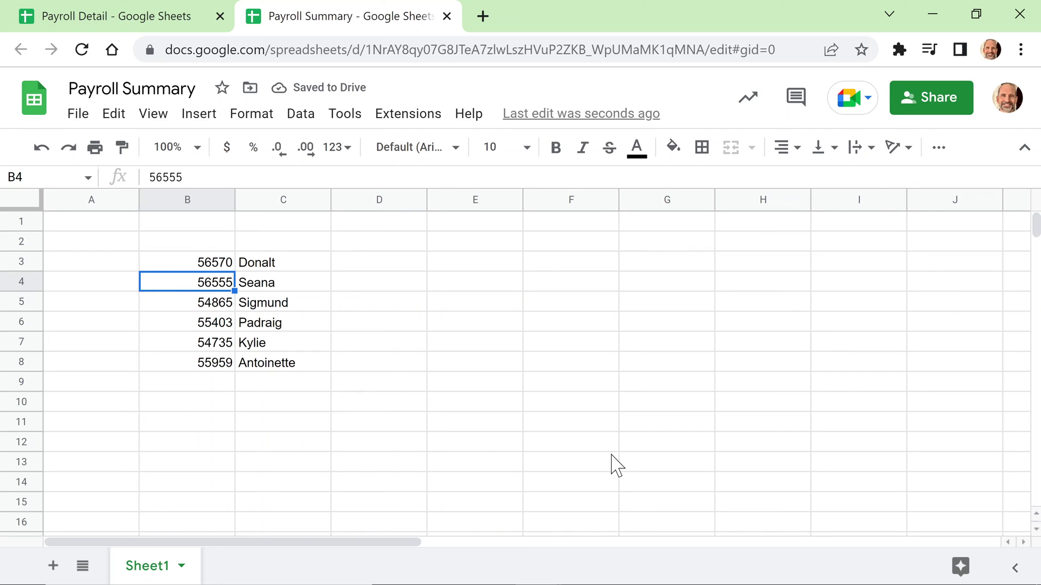
pyautogui.press('Up')
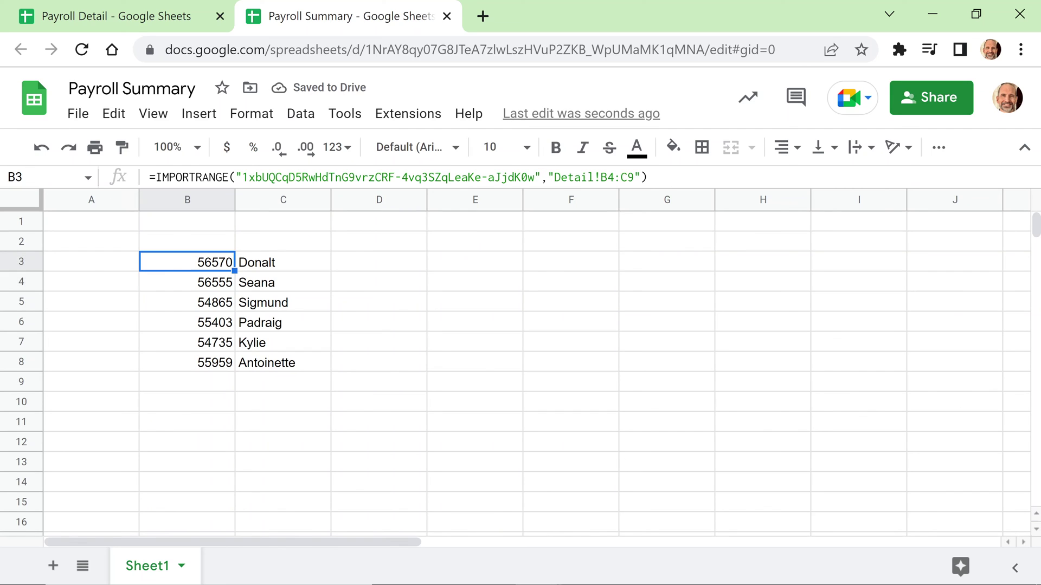
# Widen the import range to "Detail!B4:E19" so IDs, names and wages fill in
pyautogui.click(641, 178)
pyautogui.moveTo(640, 177); pyautogui.dragTo(548, 177)
pyautogui.click(627, 177)
pyautogui.hotkey('shift', 'Left')
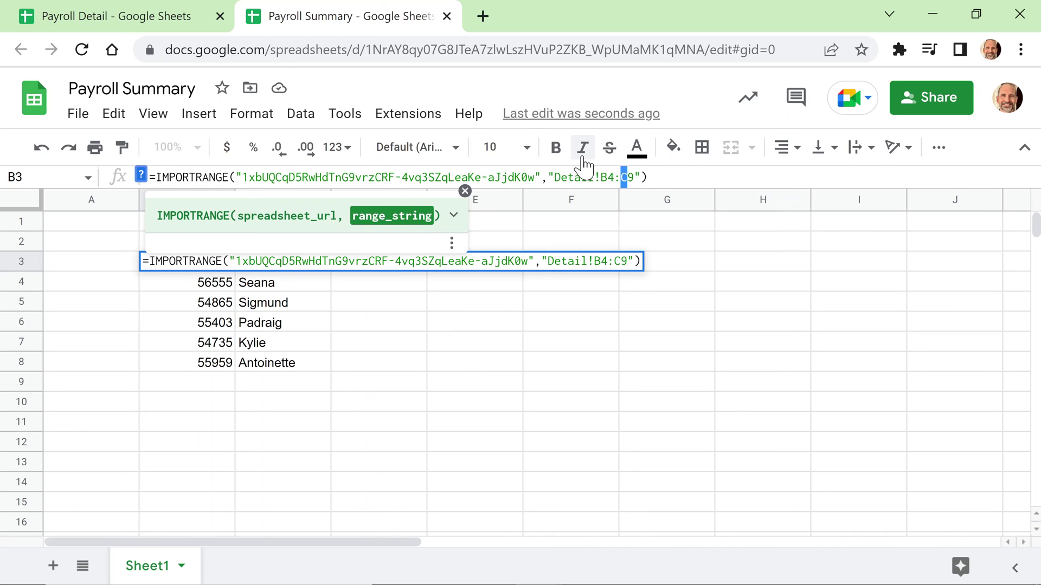
pyautogui.write('E')
pyautogui.press('Return')
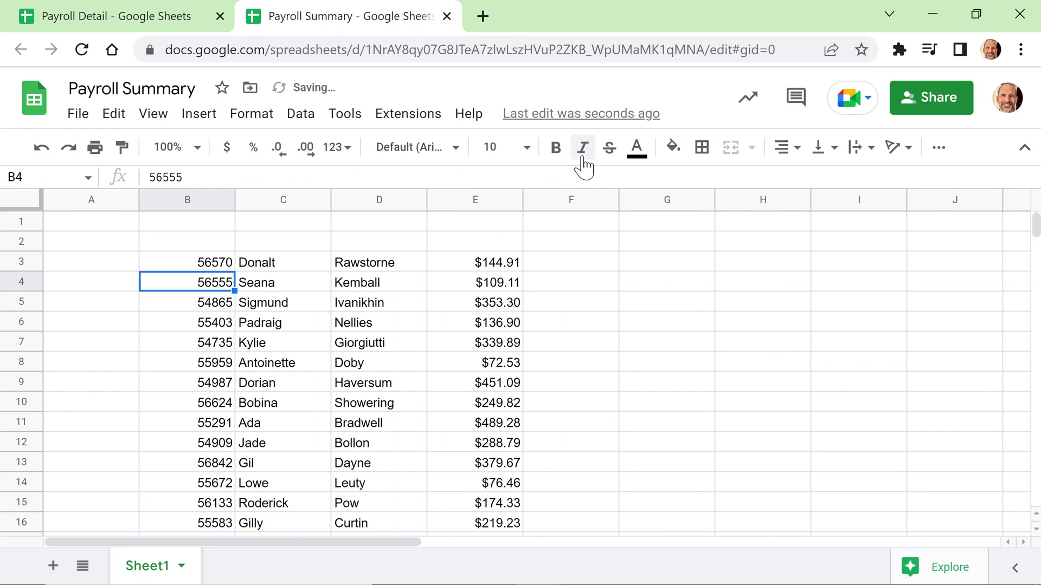
pyautogui.click(436, 245)
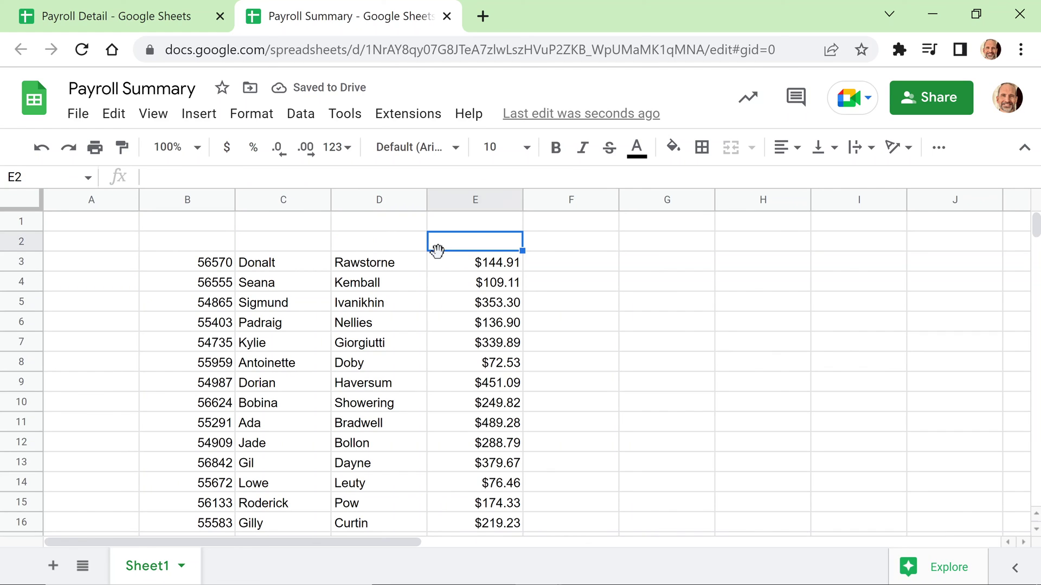
pyautogui.click(438, 265)
pyautogui.click(195, 264)
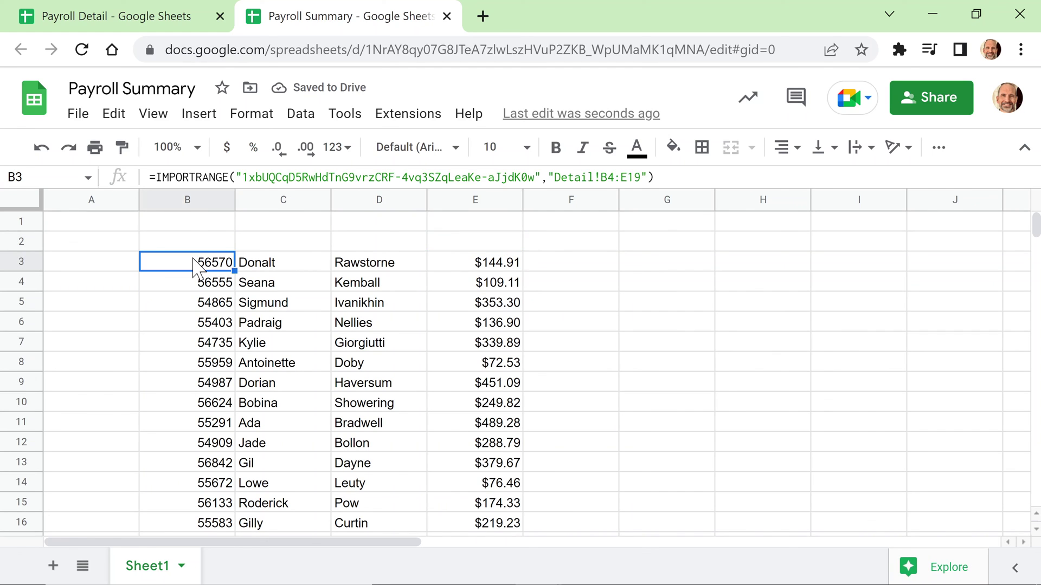
pyautogui.click(142, 22)
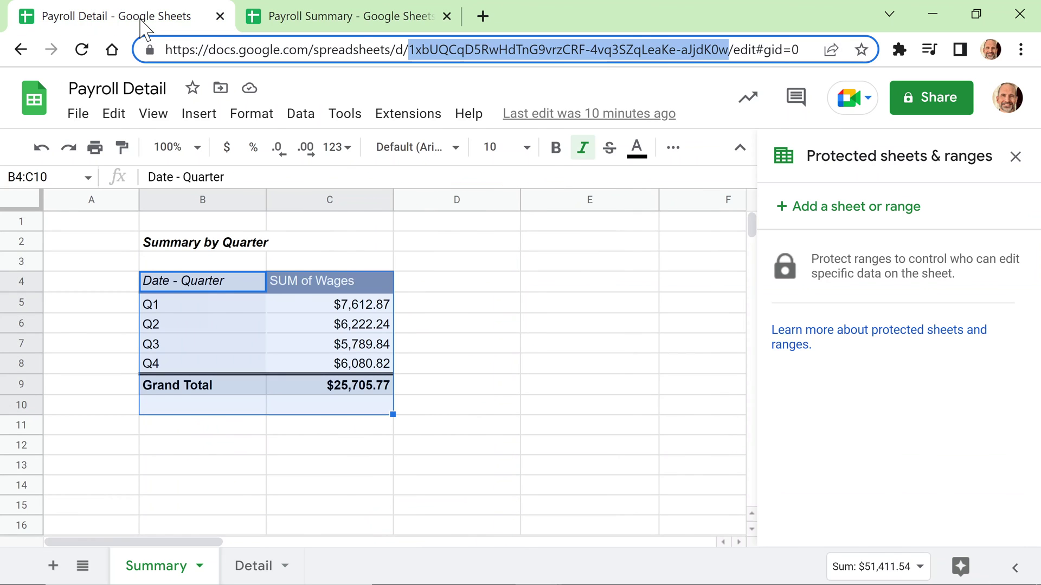
# Rename the Detail sheet tab in Payroll Detail to "Detail-DontLookHere"
pyautogui.doubleClick(250, 567)
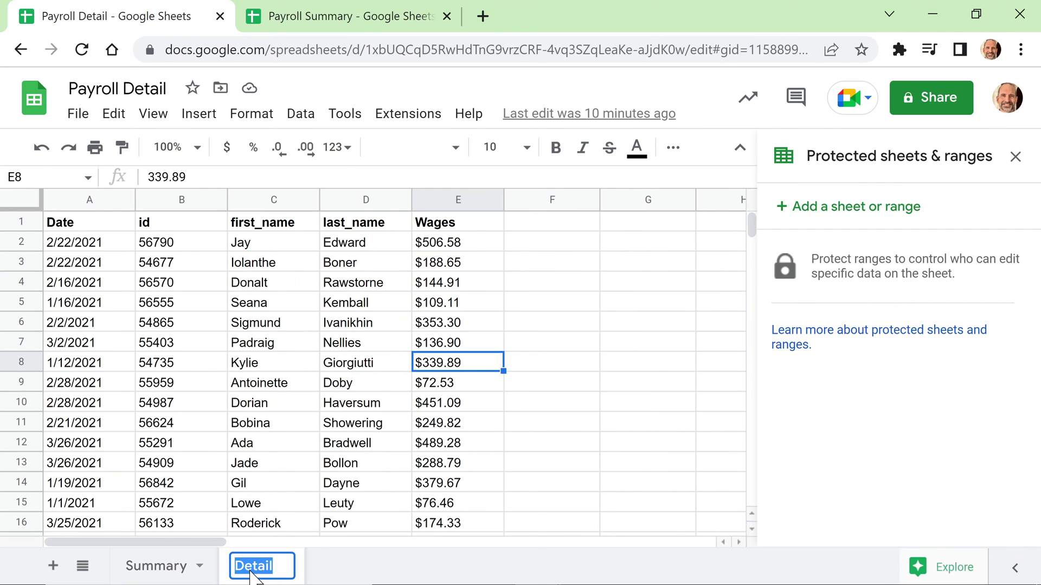
pyautogui.click(278, 571)
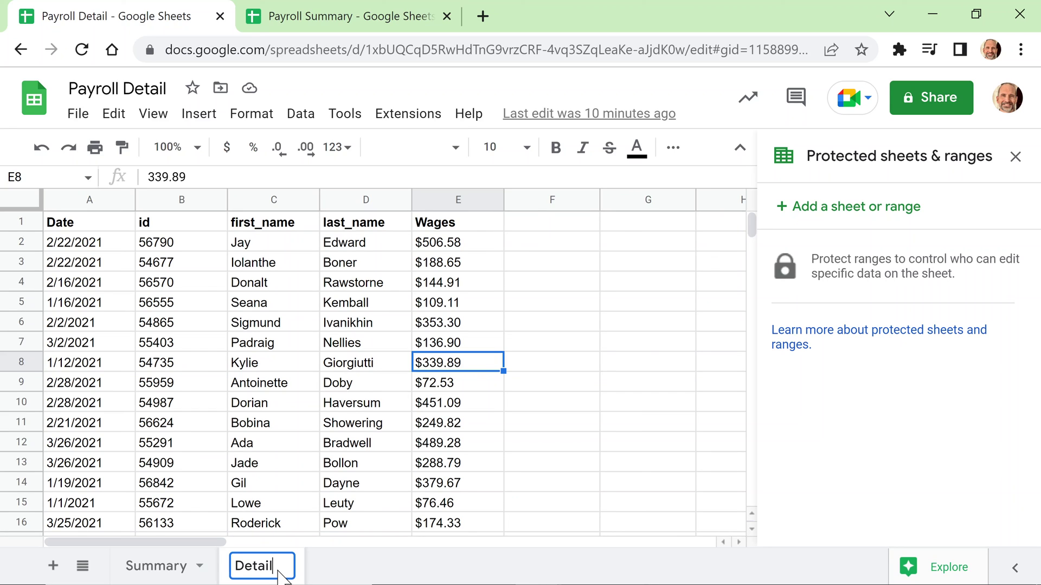
pyautogui.write('-Dont')
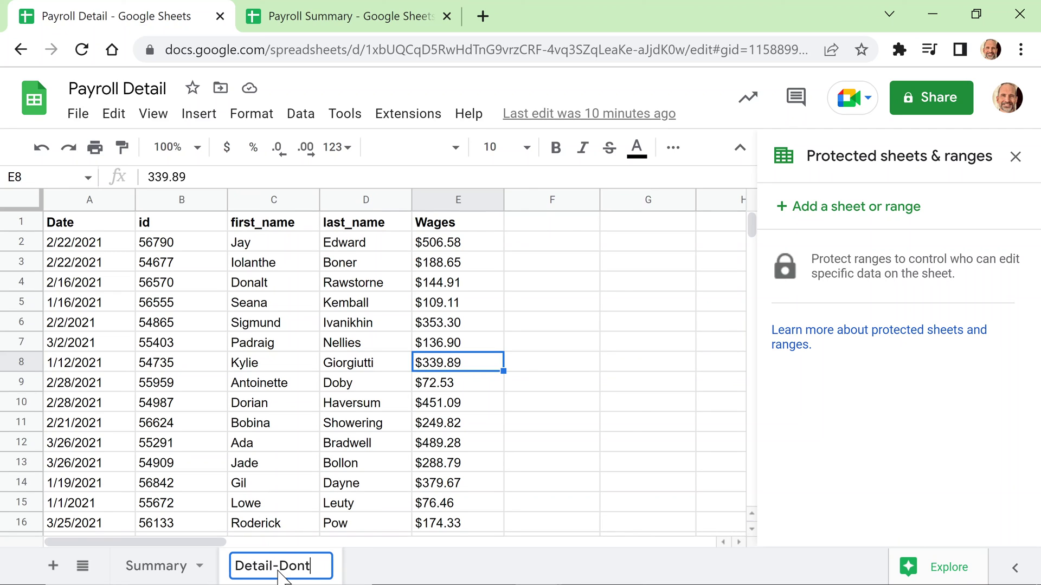
pyautogui.write('LookHere')
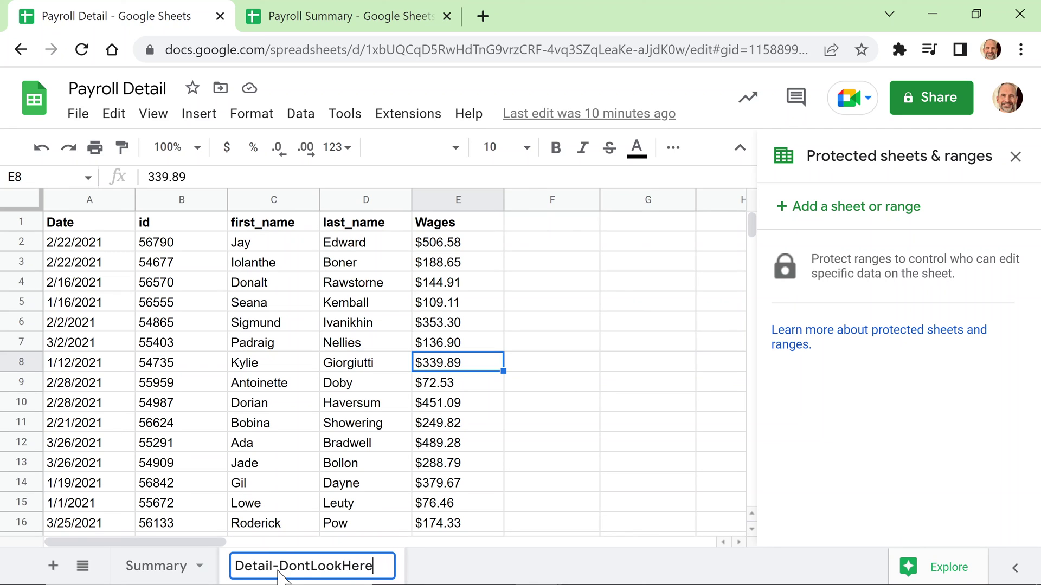
pyautogui.press('Return')
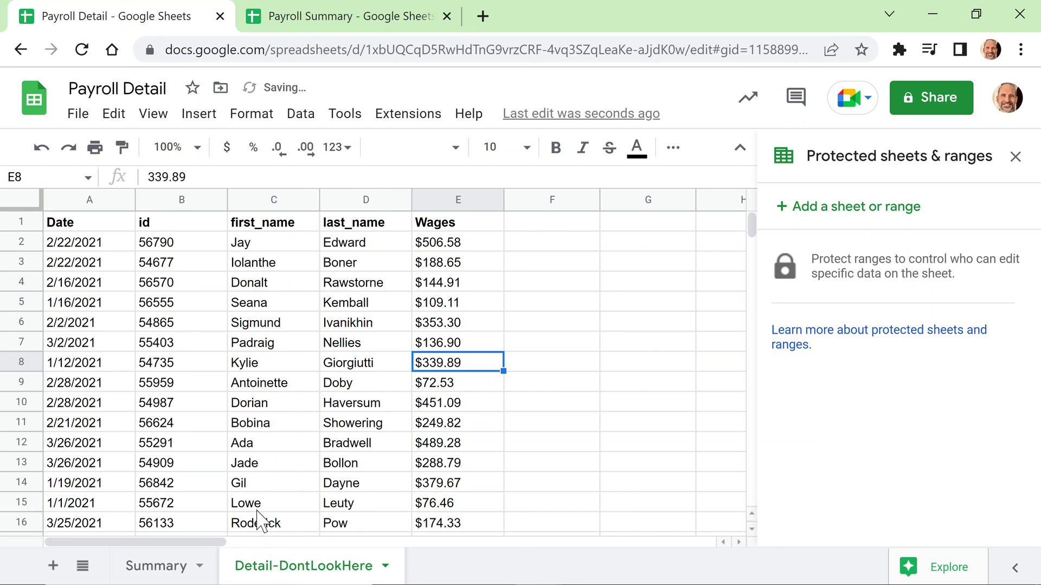
# Change B3's import range to "B4:C19" with no sheet name, showing wages totalling $25,705.77
pyautogui.click(298, 26)
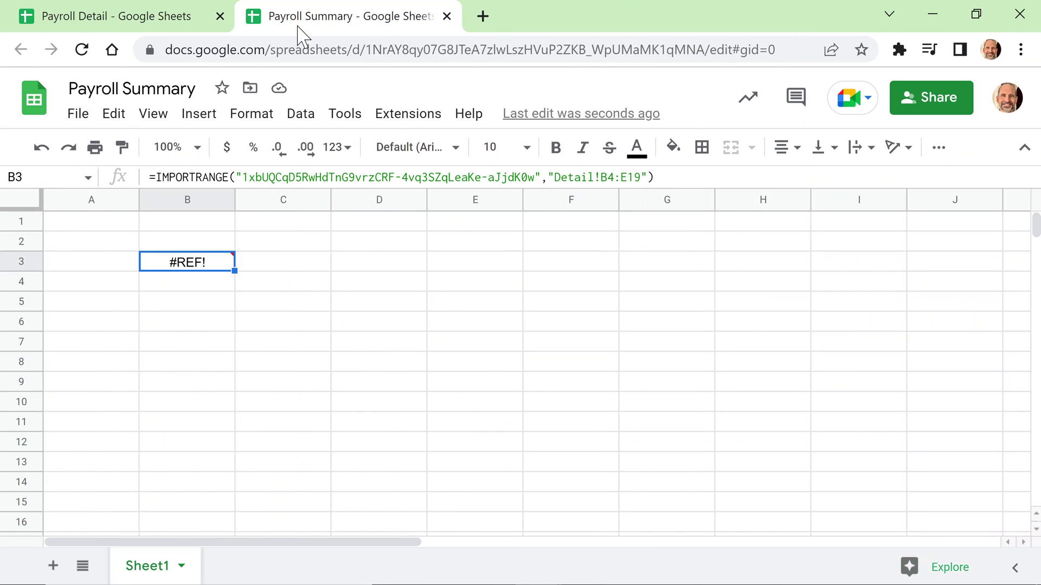
pyautogui.moveTo(187, 265)
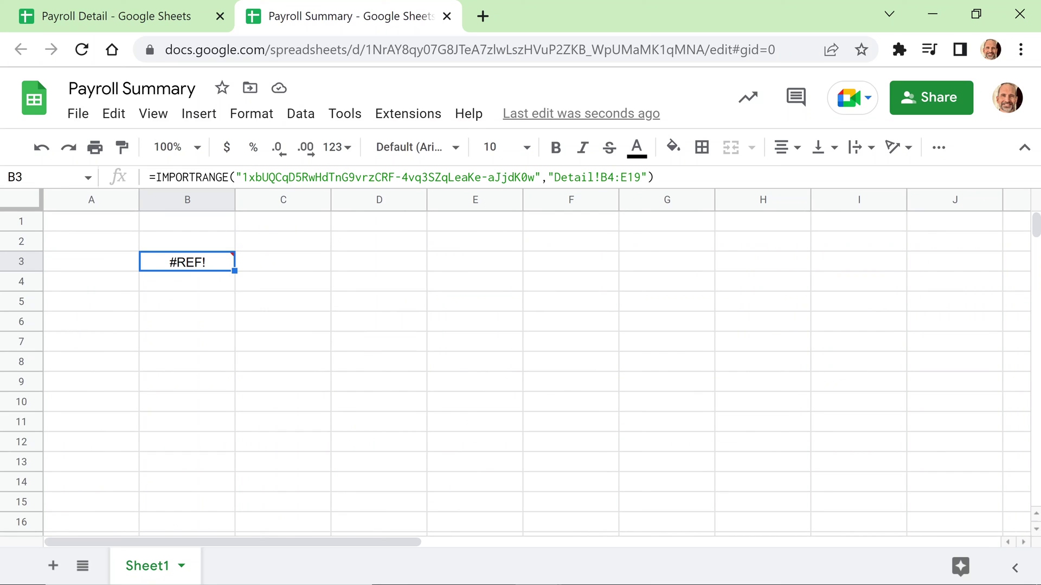
pyautogui.press('F2')
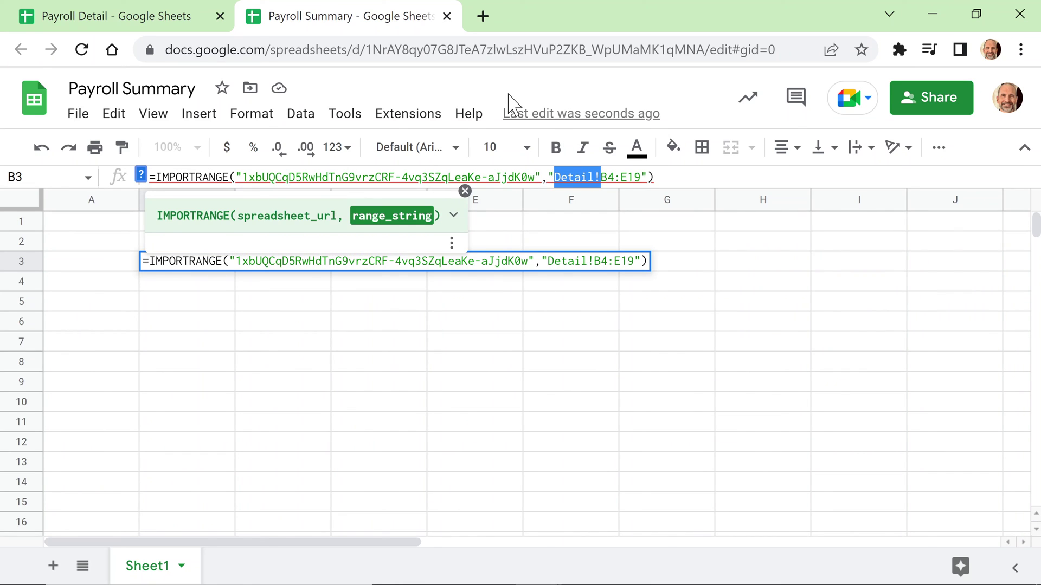
pyautogui.press('BackSpace')
pyautogui.press('Right')
pyautogui.press('Right')
pyautogui.press('Right')
pyautogui.hotkey('shift', 'Right')
pyautogui.press('Right')
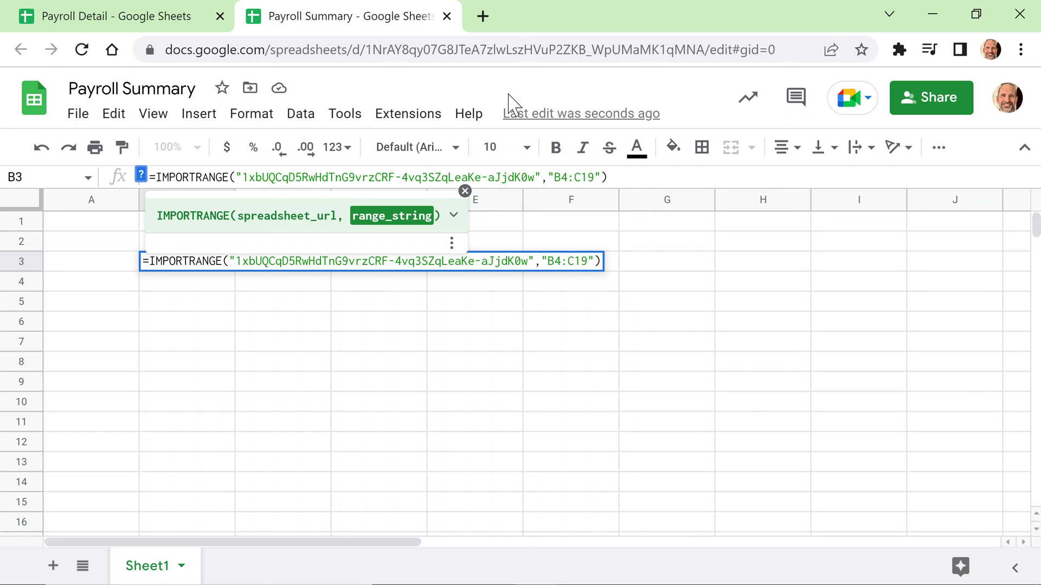
pyautogui.press('Return')
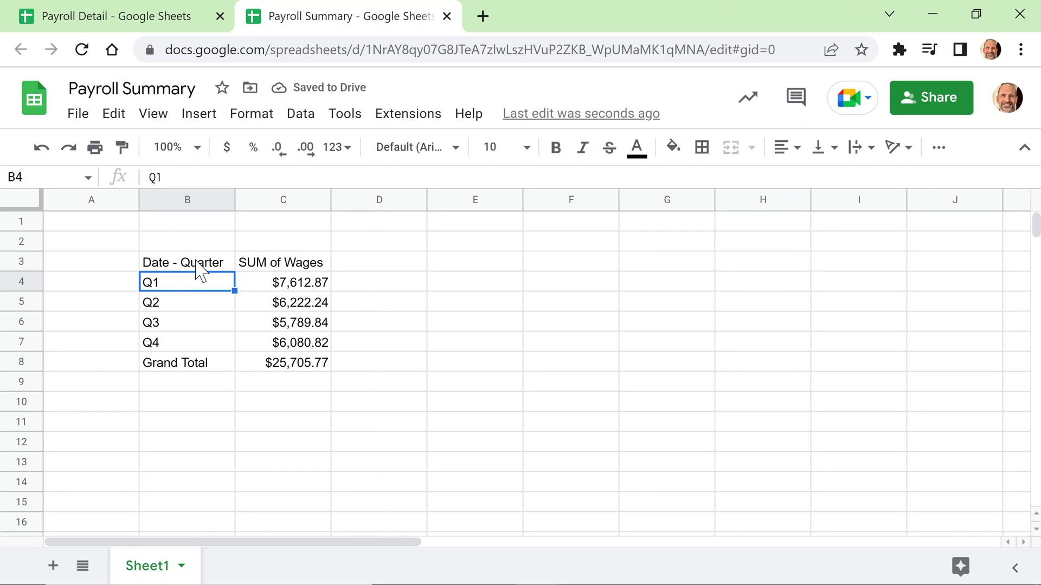
pyautogui.click(136, 16)
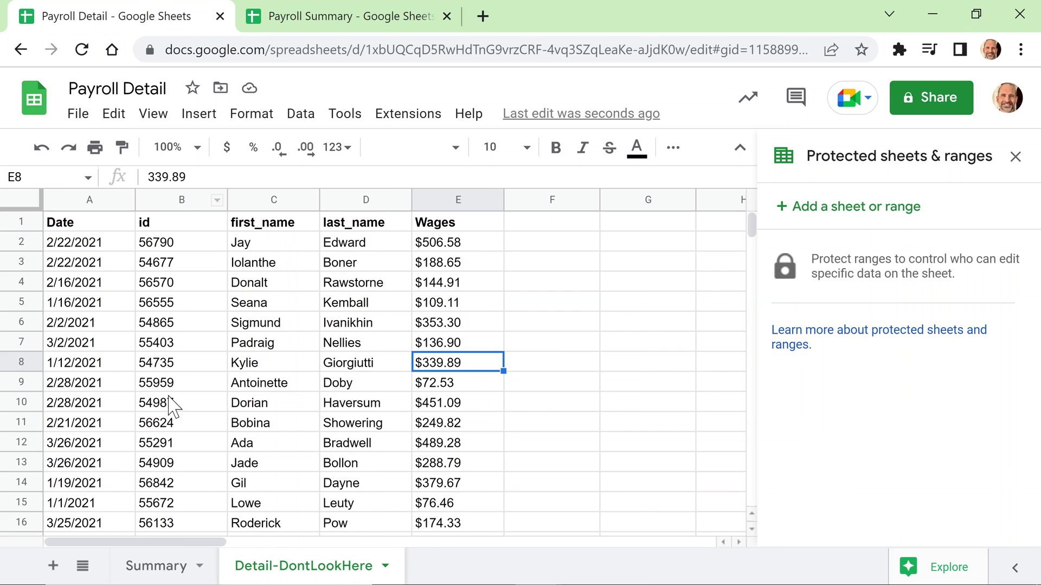